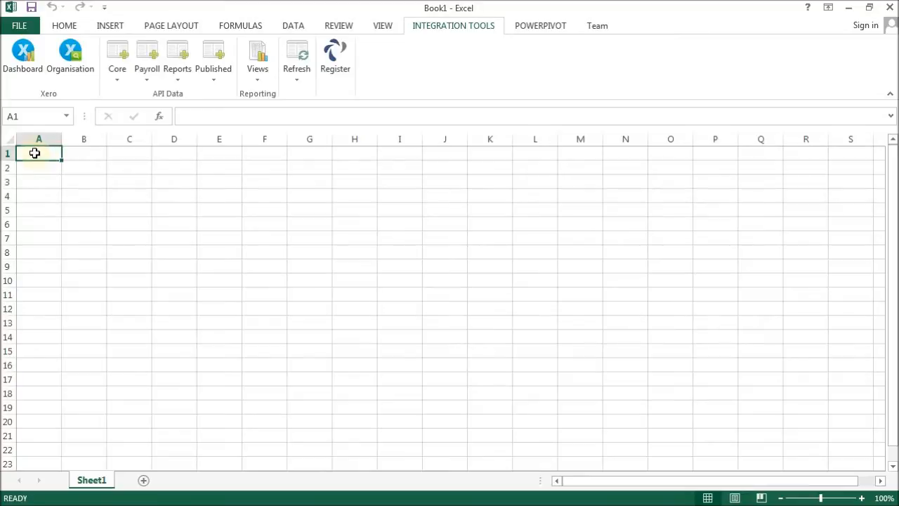
Connect the Xero organisation with payroll features included and authorise access for Demo Company (AU).
click(70, 54)
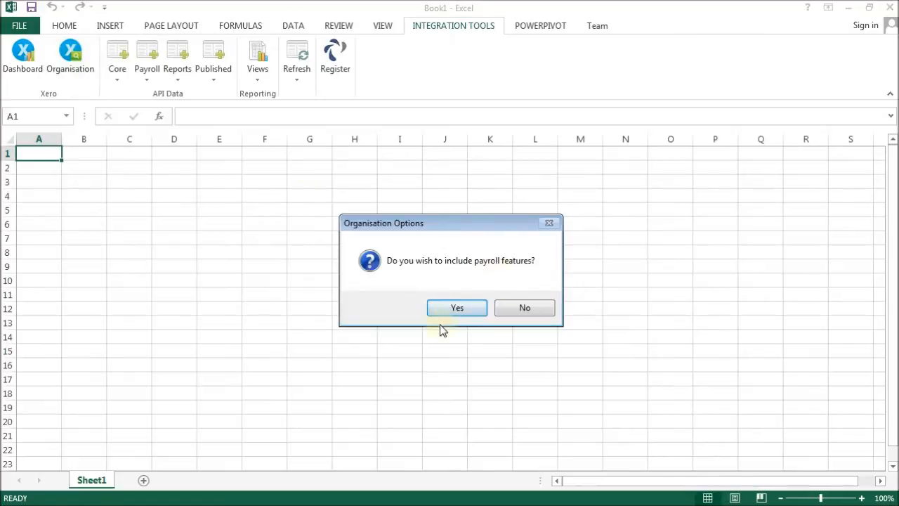
click(457, 309)
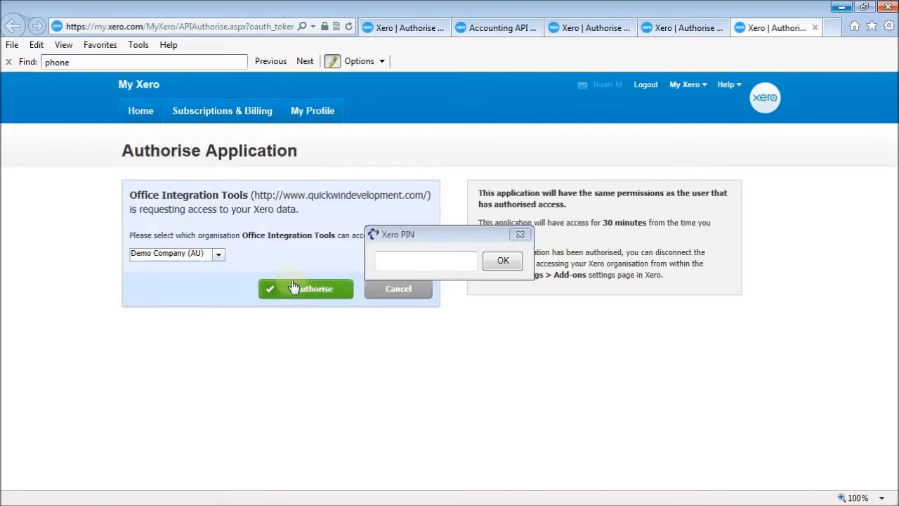
click(297, 291)
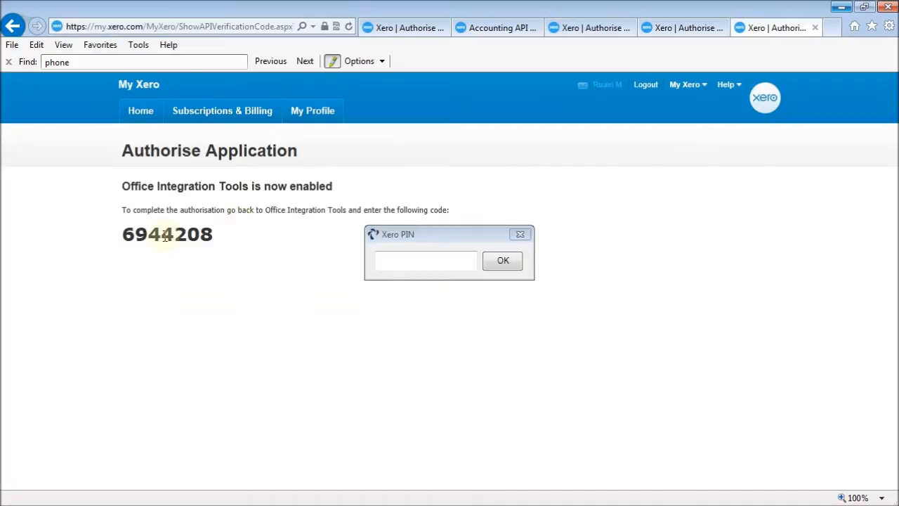
Copy the authorisation verification code from the browser into the Xero PIN dialog and submit it.
double_click(165, 236)
key(ctrl+c)
click(437, 259)
key(ctrl+v)
click(510, 260)
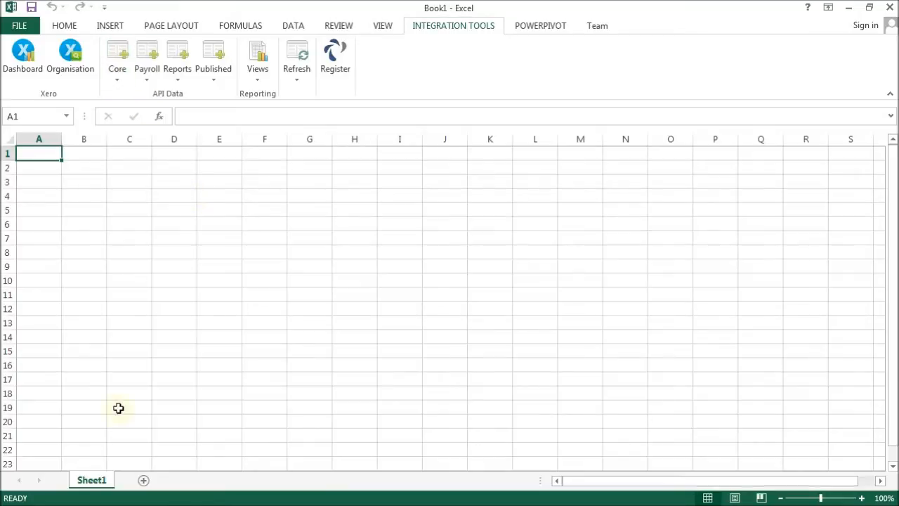
Add a new sheet and import Core Contacts filtered to active customers.
click(143, 480)
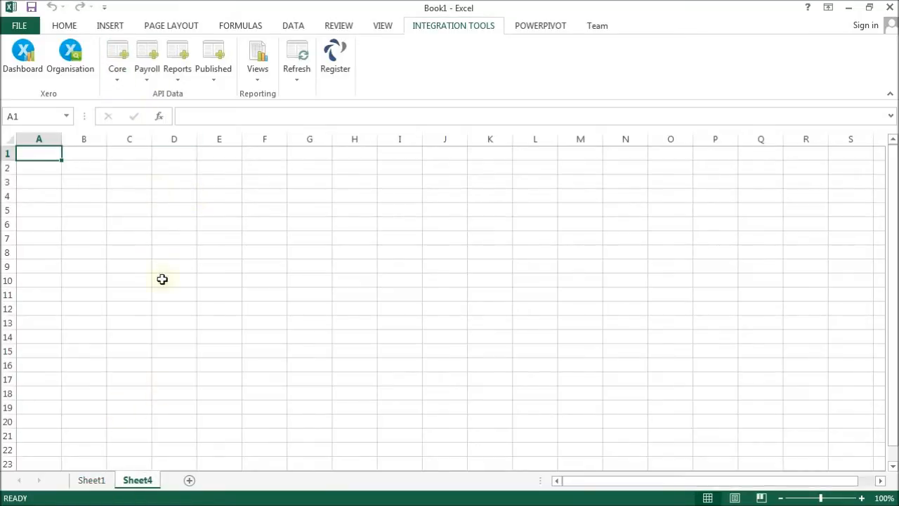
click(118, 74)
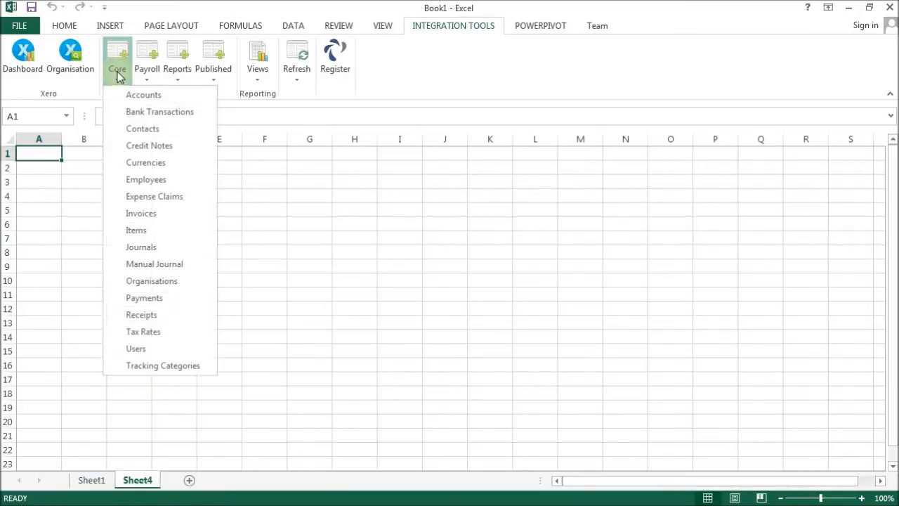
click(144, 128)
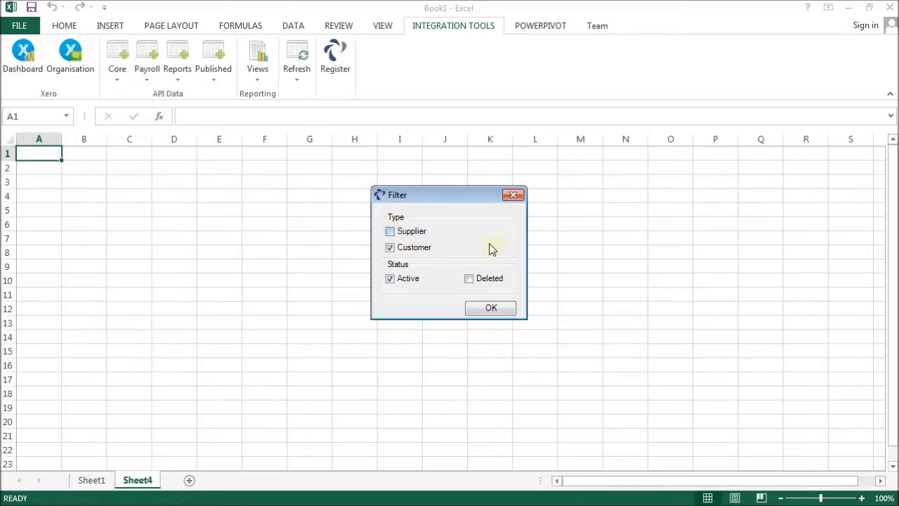
click(496, 312)
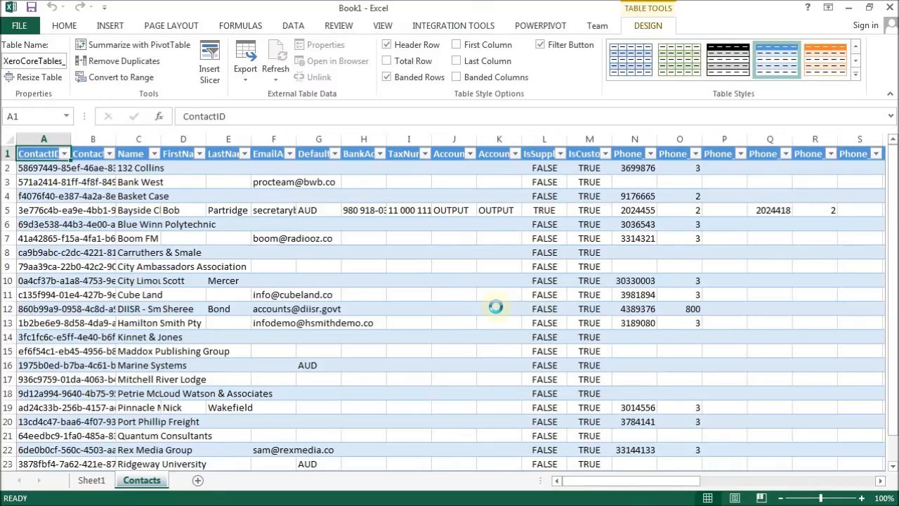
Add a new sheet and import the Payroll Pay Runs data.
click(199, 481)
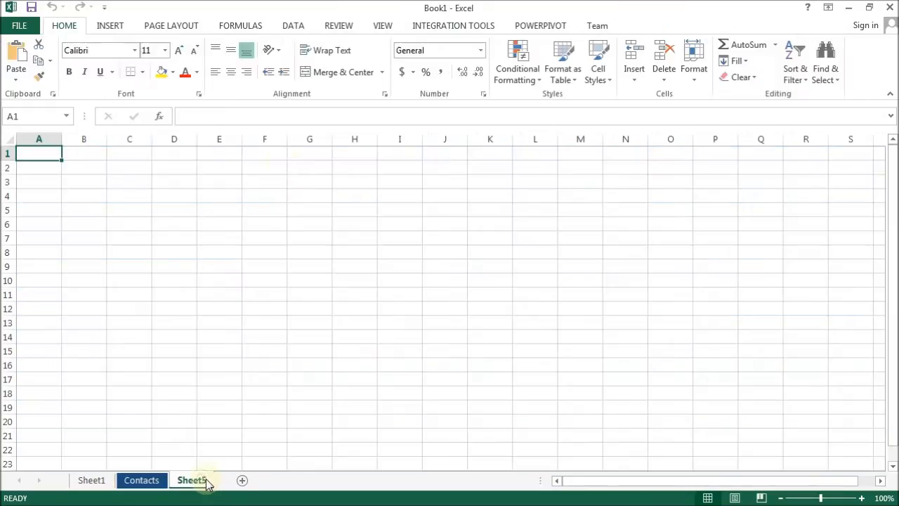
click(433, 27)
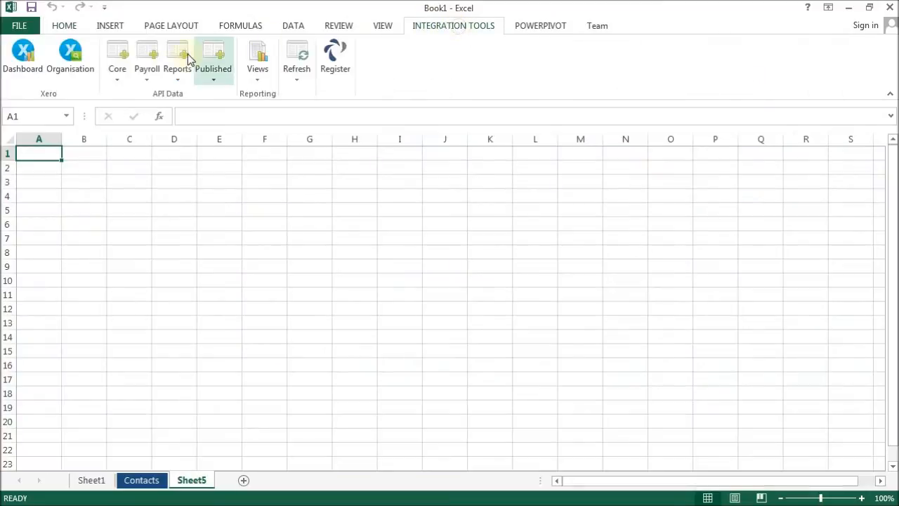
click(148, 74)
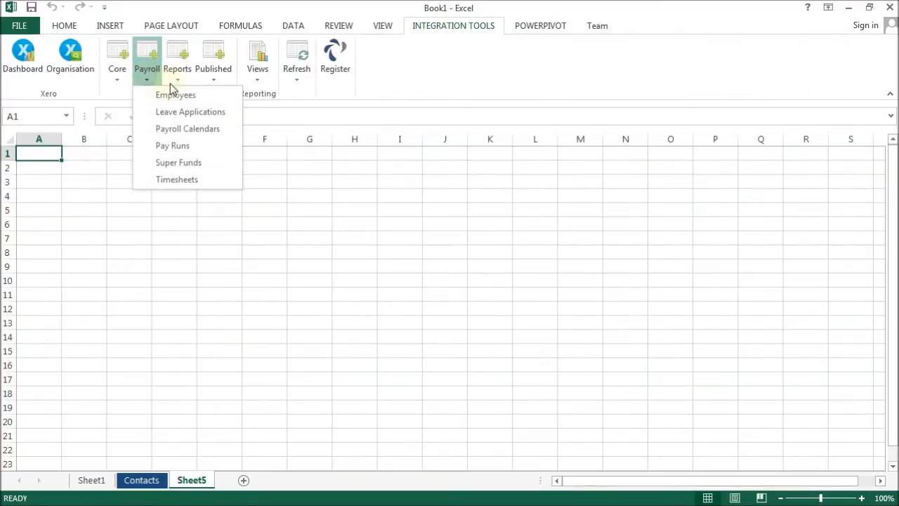
click(197, 144)
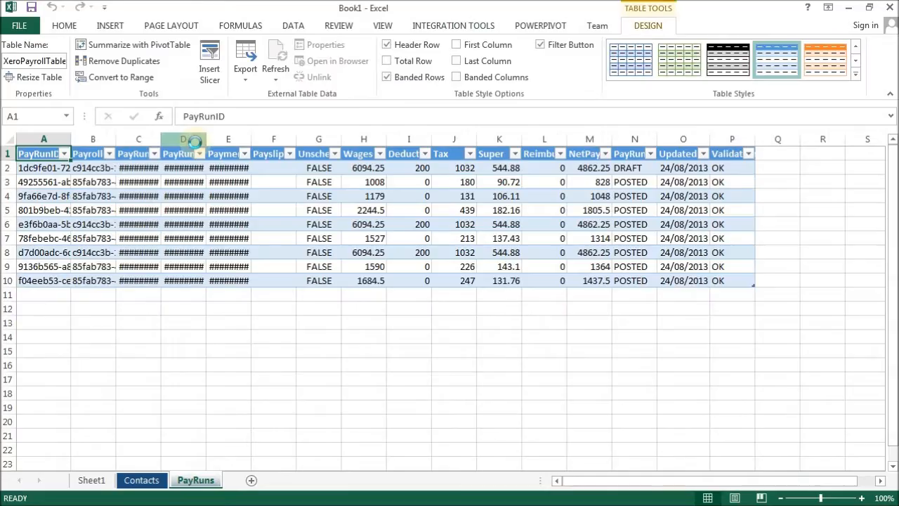
Add a new sheet and open the Profit And Loss report.
click(251, 480)
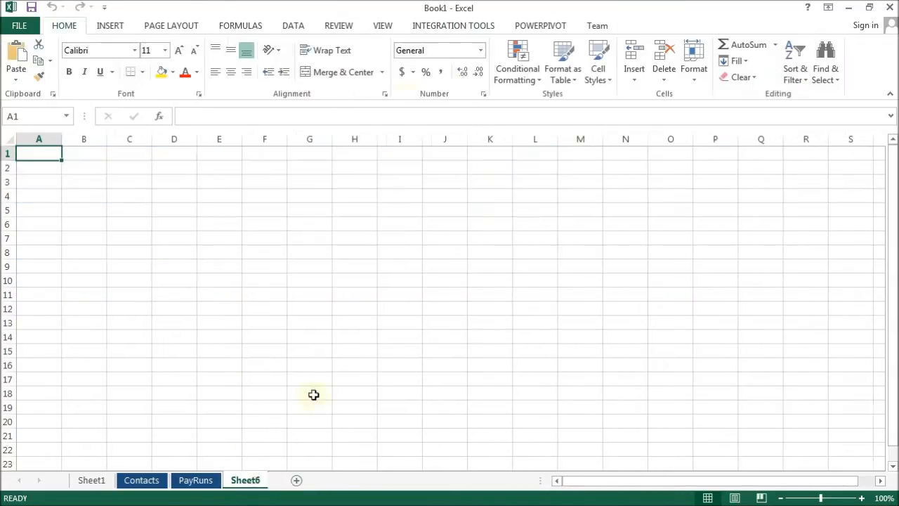
click(450, 27)
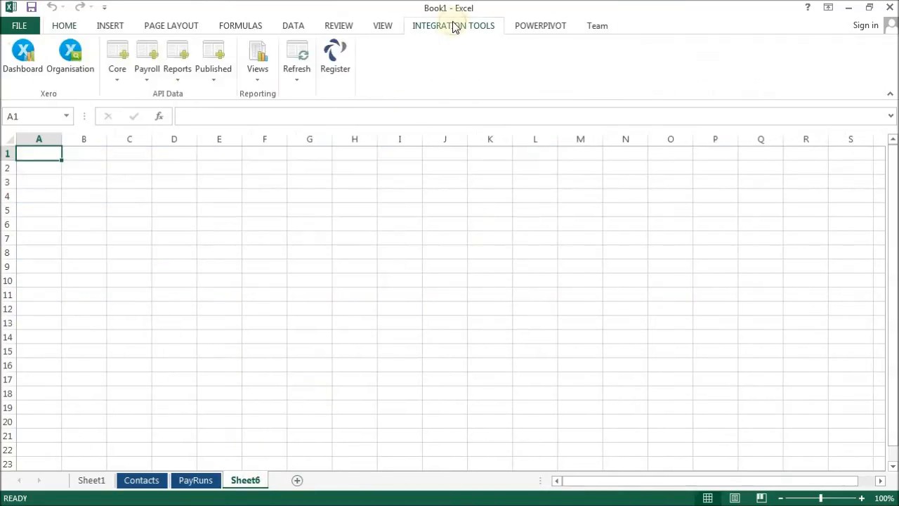
click(176, 76)
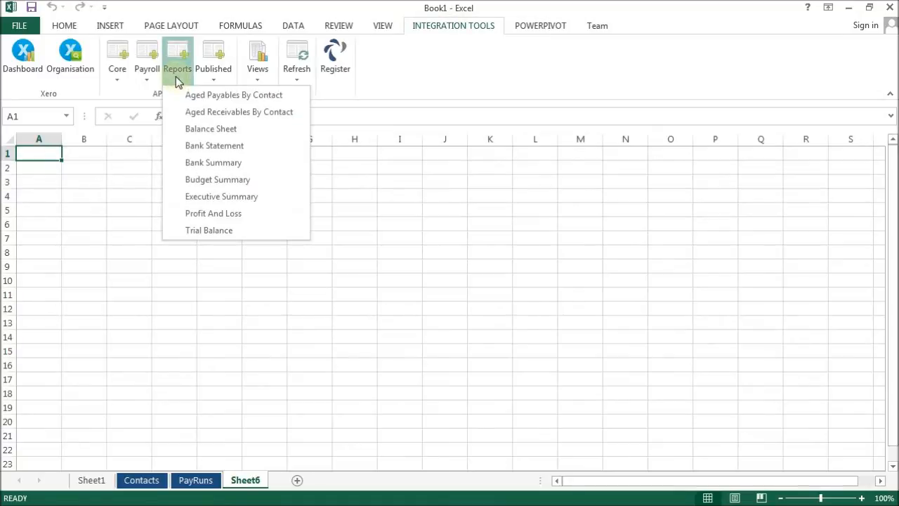
click(233, 215)
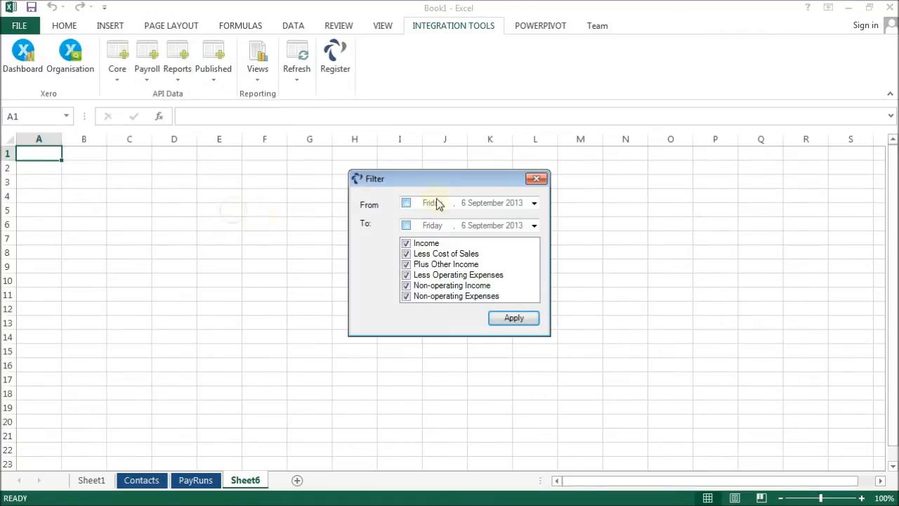
Set the Profit And Loss date range from 1 August 2013 to 31 August 2013 and apply it.
click(406, 204)
click(407, 226)
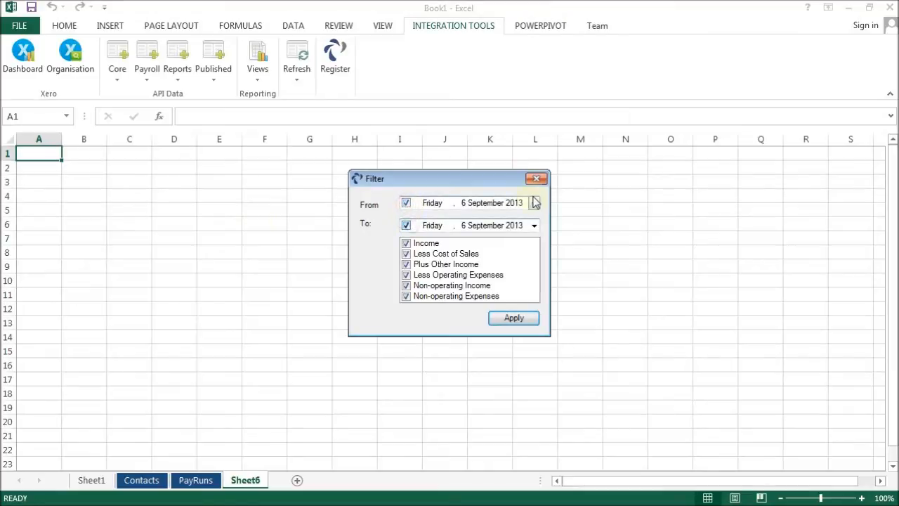
click(533, 203)
click(407, 222)
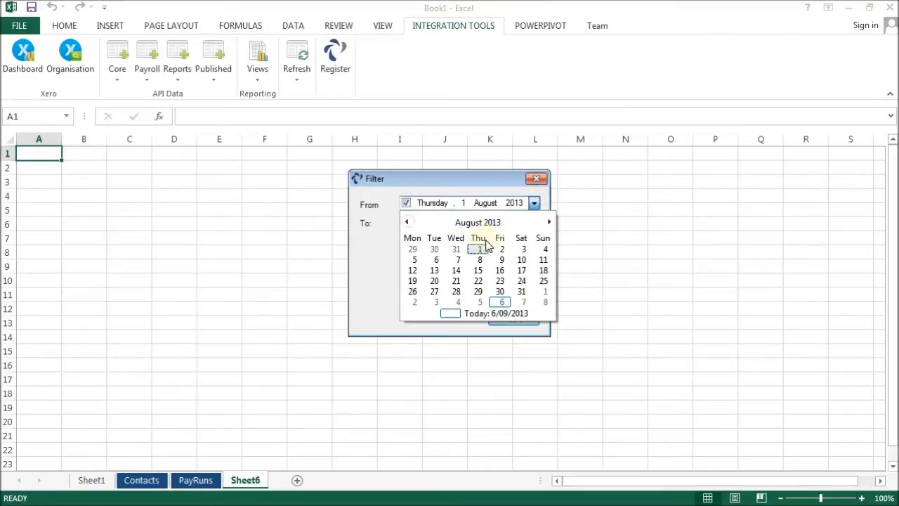
click(479, 250)
click(534, 226)
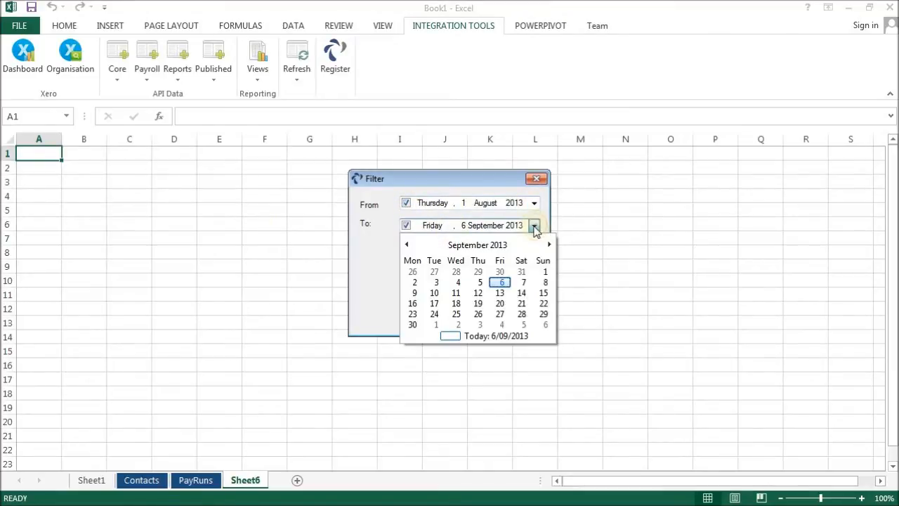
click(520, 271)
click(512, 319)
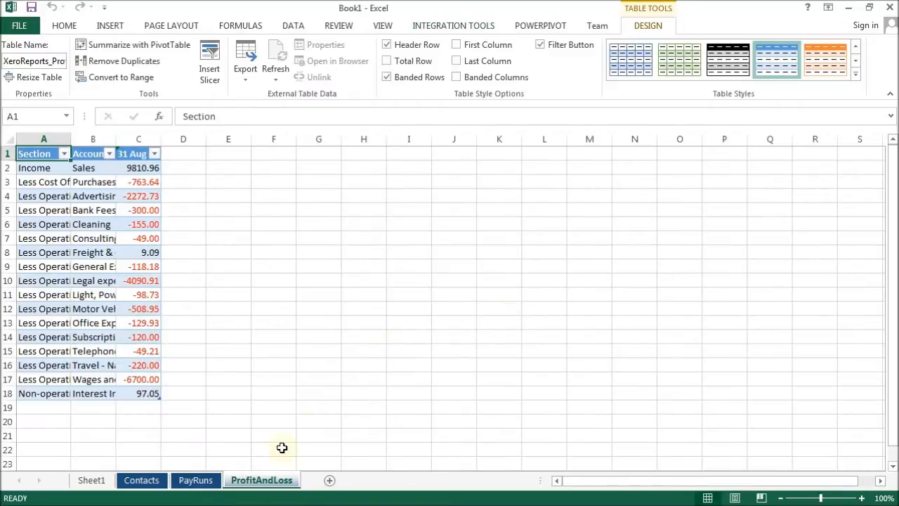
Add a new sheet, import the published Activity Statement 2013, and autofit its column widths.
click(329, 480)
click(464, 27)
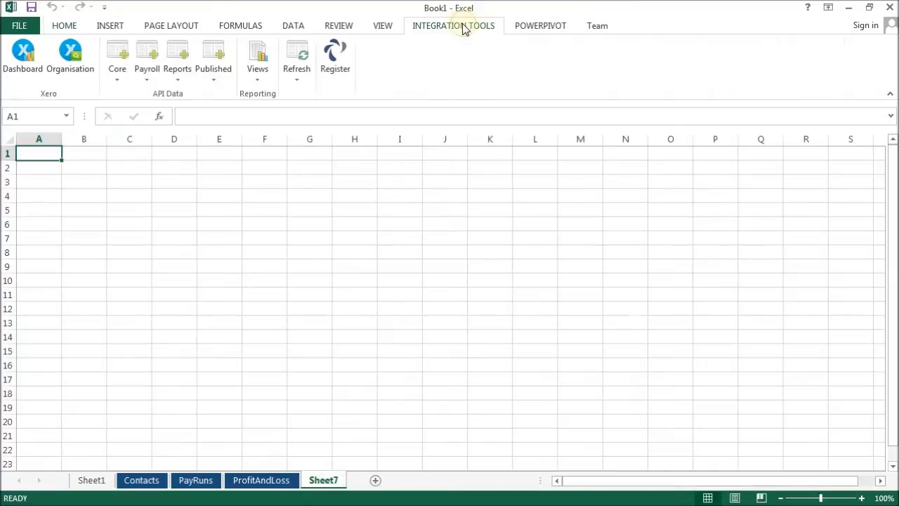
click(214, 79)
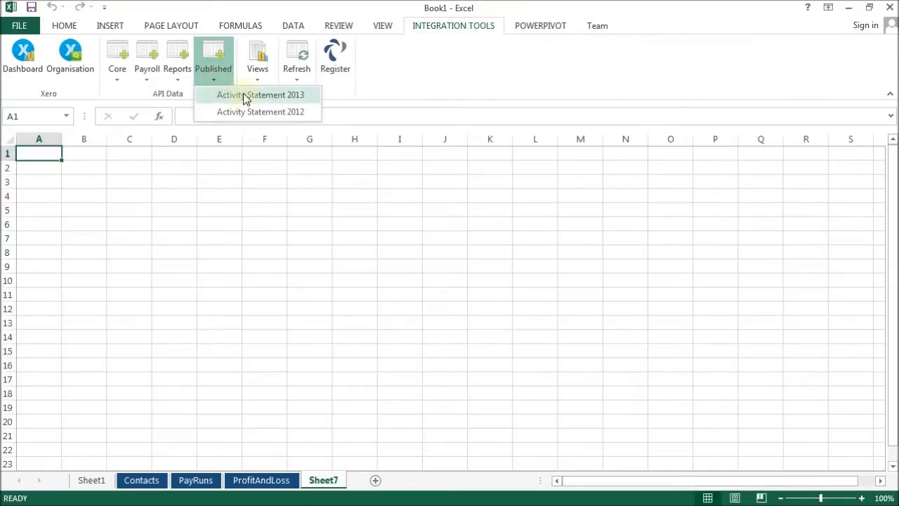
click(243, 95)
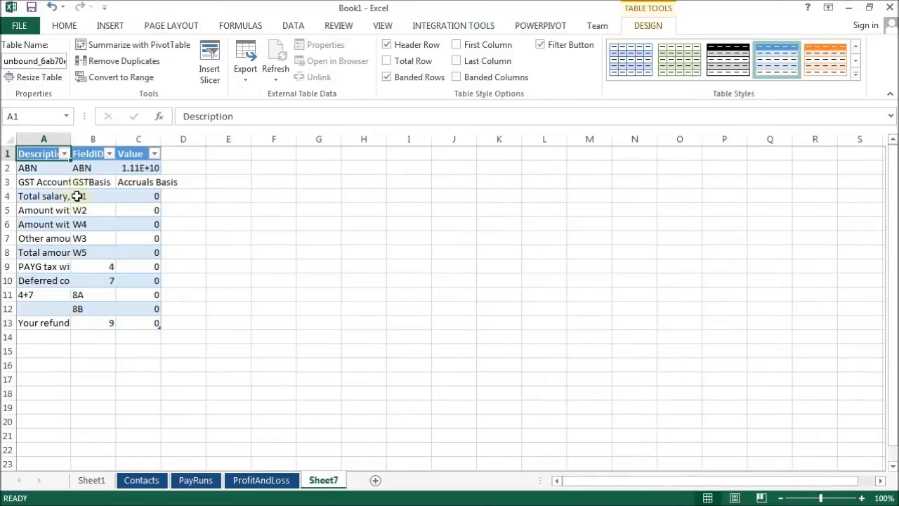
click(8, 139)
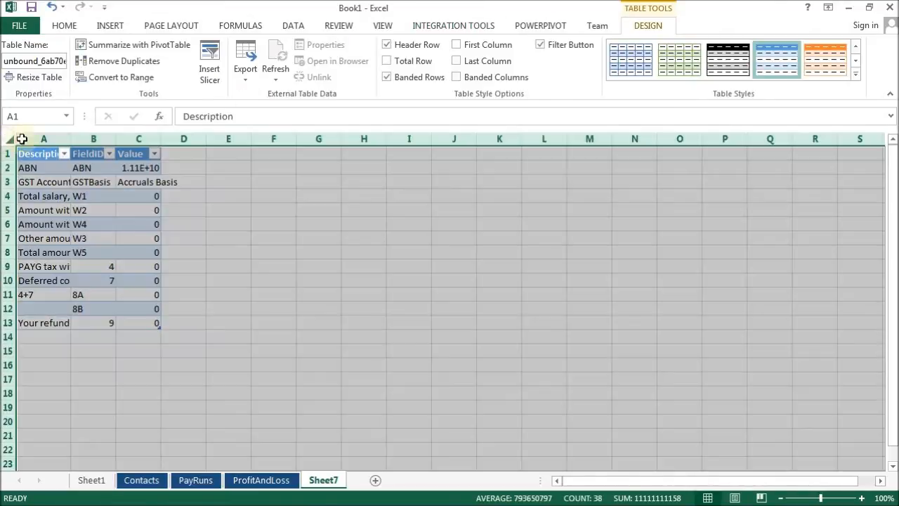
double_click(70, 138)
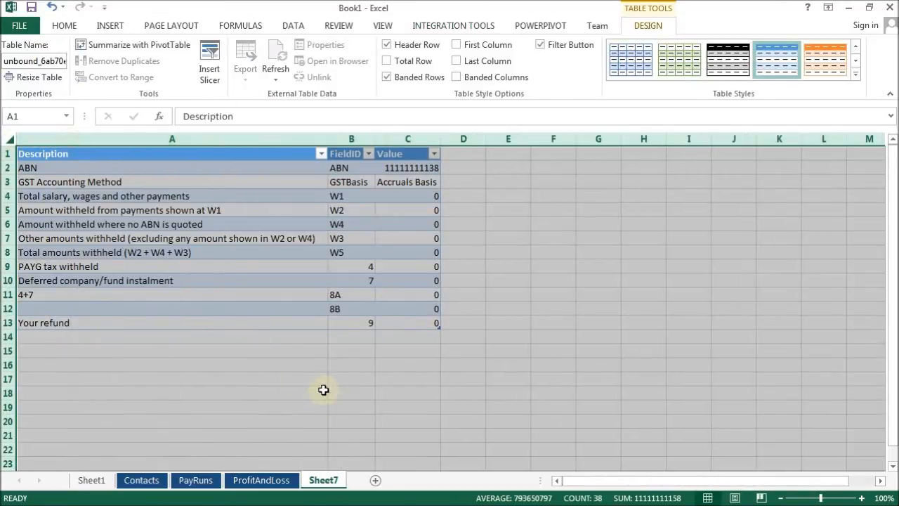
Add a new sheet, import the Sales Overdue view, and autofit all its column widths.
click(376, 480)
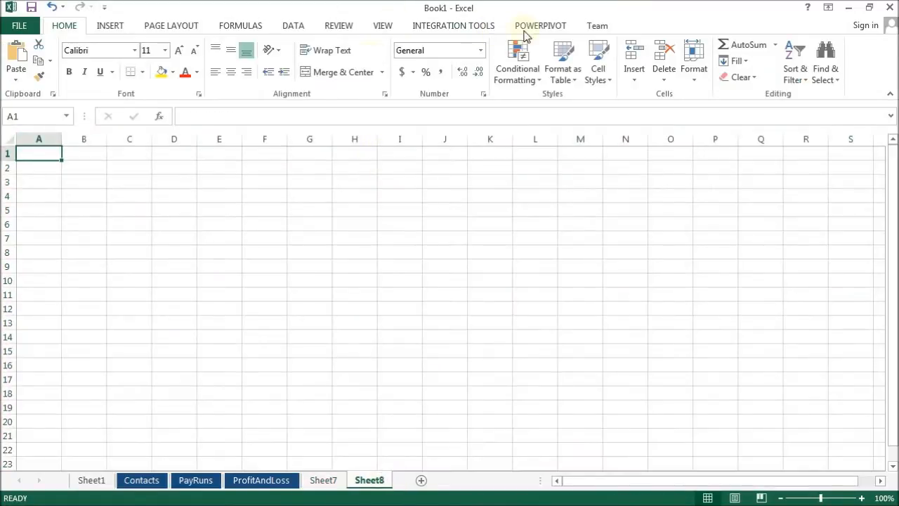
click(477, 26)
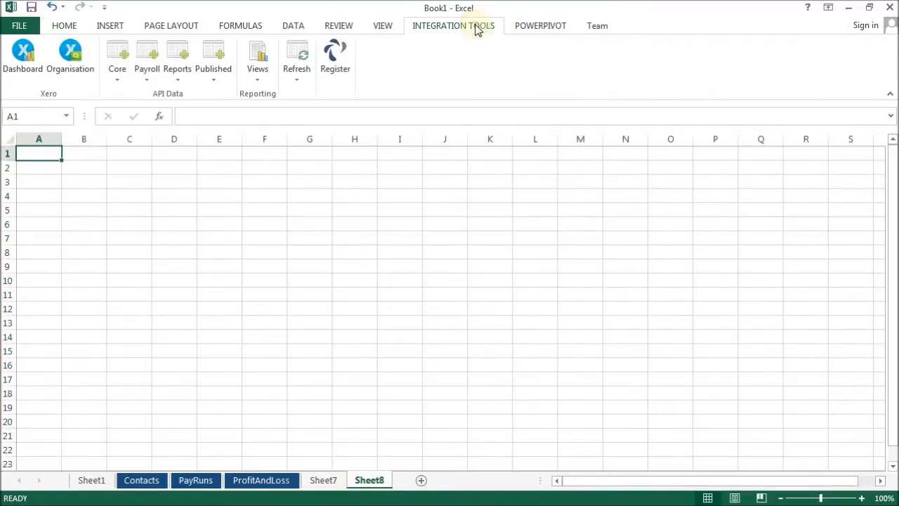
click(258, 82)
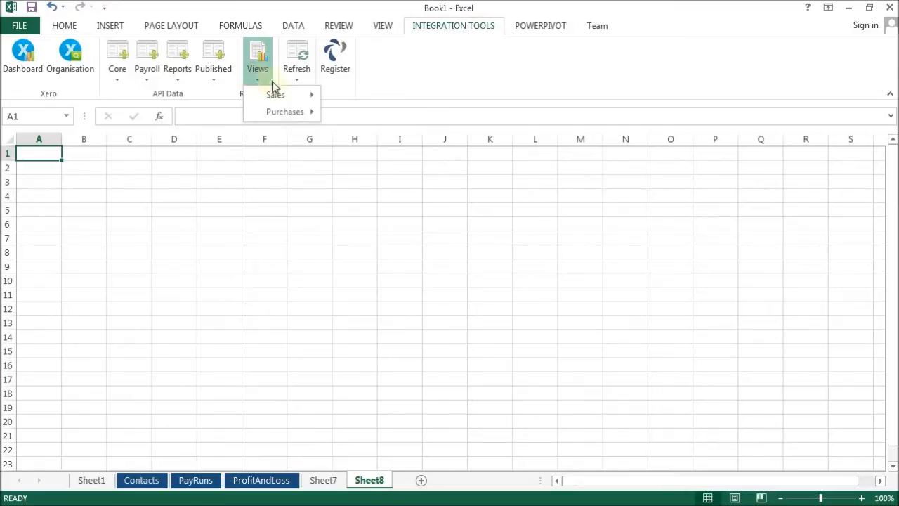
mouse_move(283, 92)
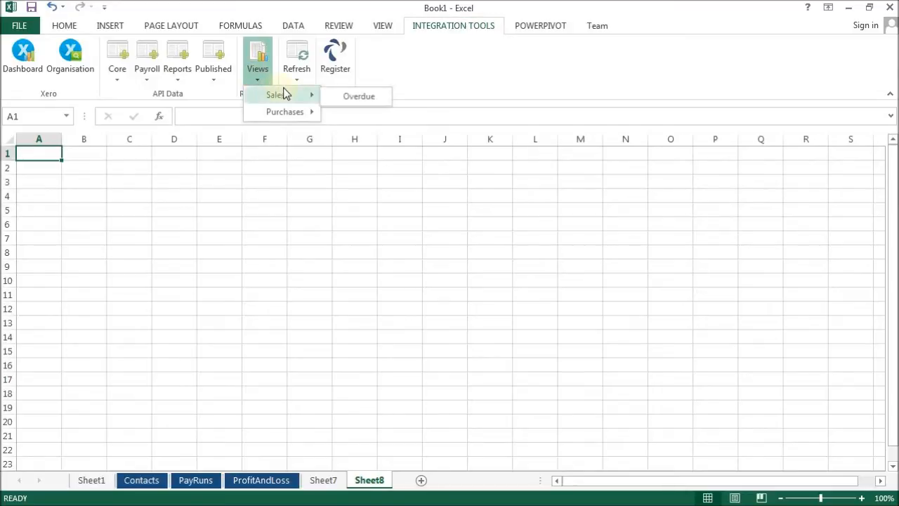
click(342, 94)
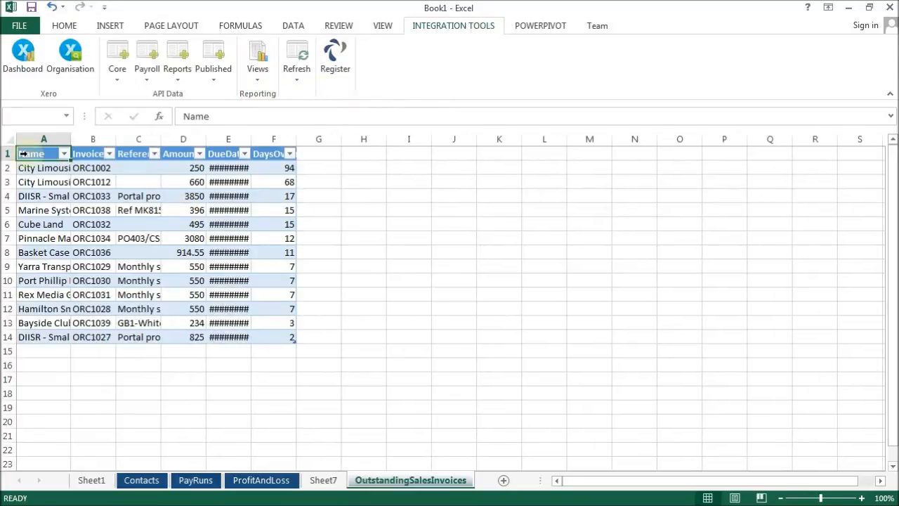
click(9, 140)
double_click(72, 140)
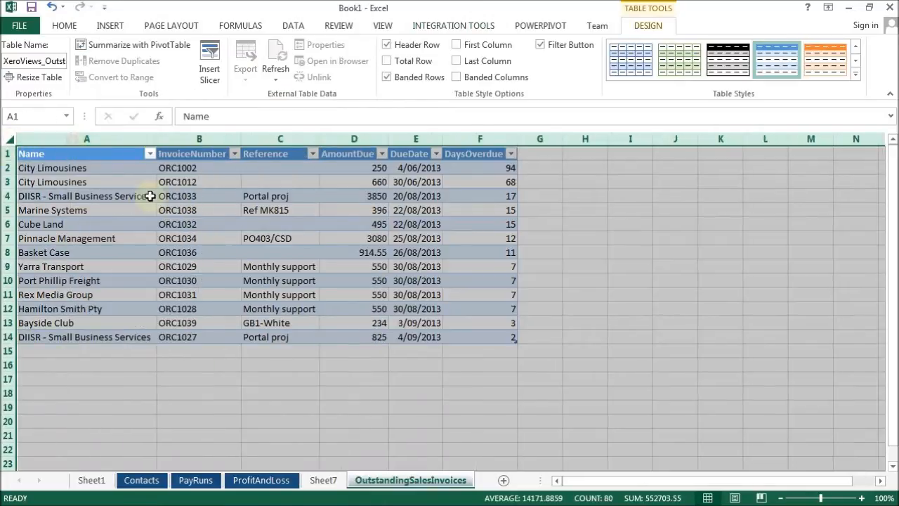
click(285, 266)
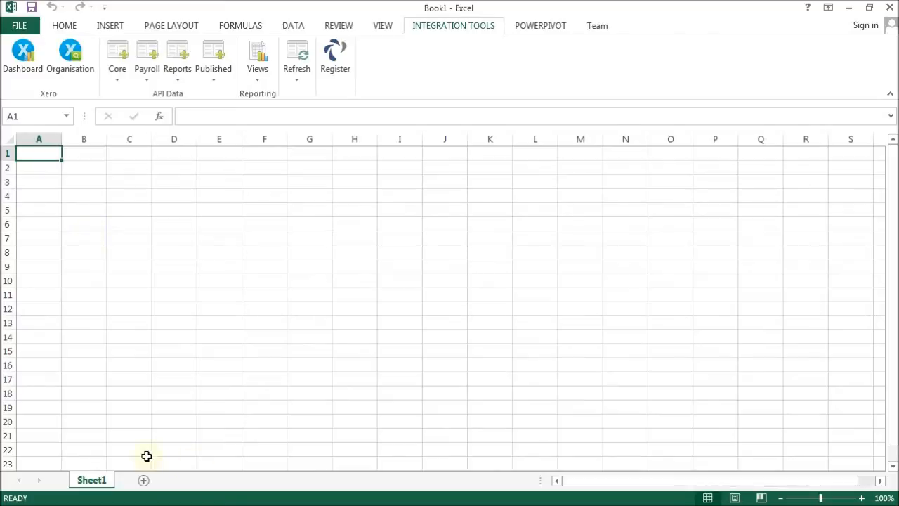
Add two new sheets and import the Core Invoices data with the default Sales filter into the first.
click(144, 480)
click(192, 481)
click(159, 480)
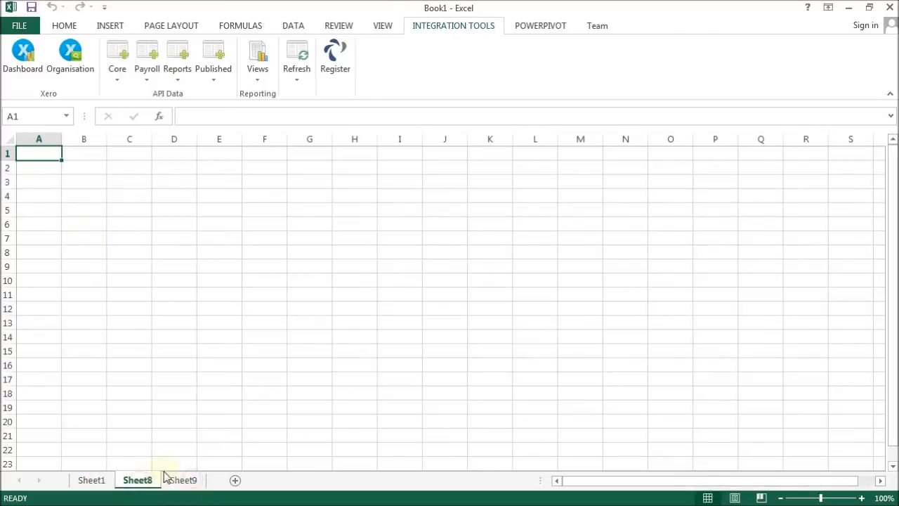
click(118, 74)
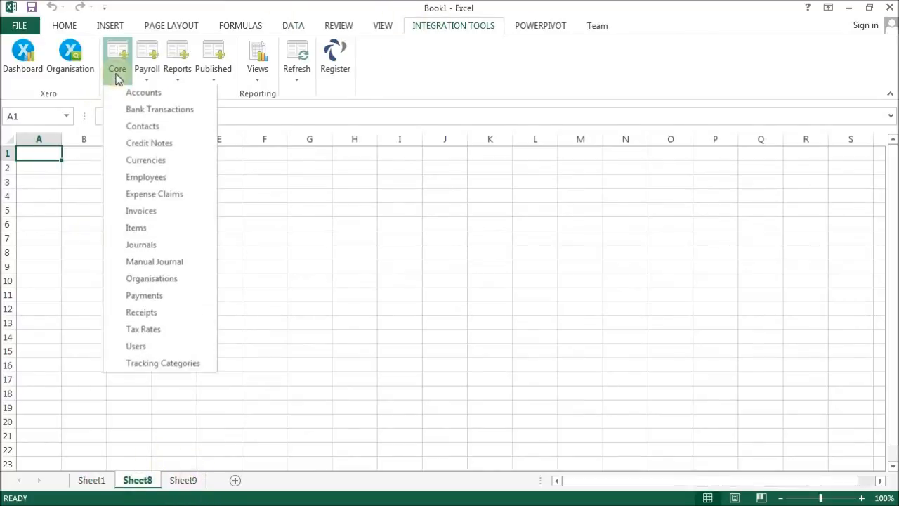
click(153, 210)
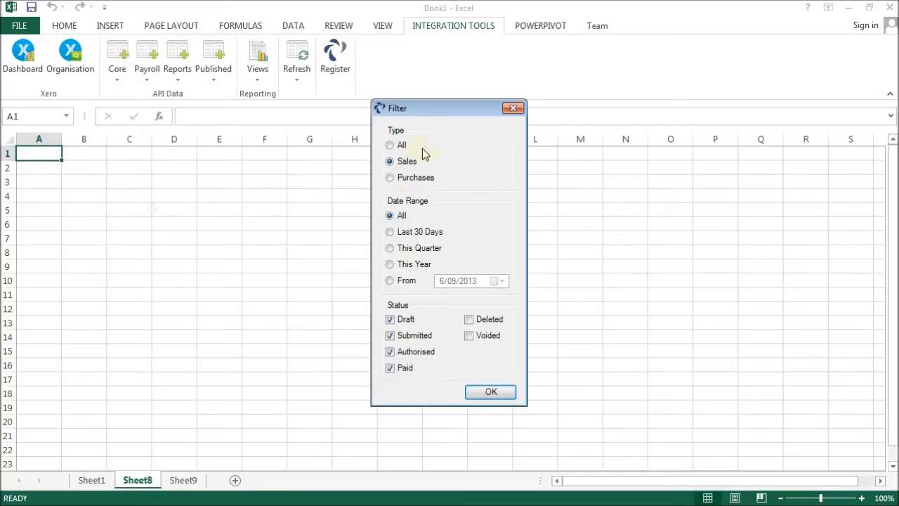
click(497, 392)
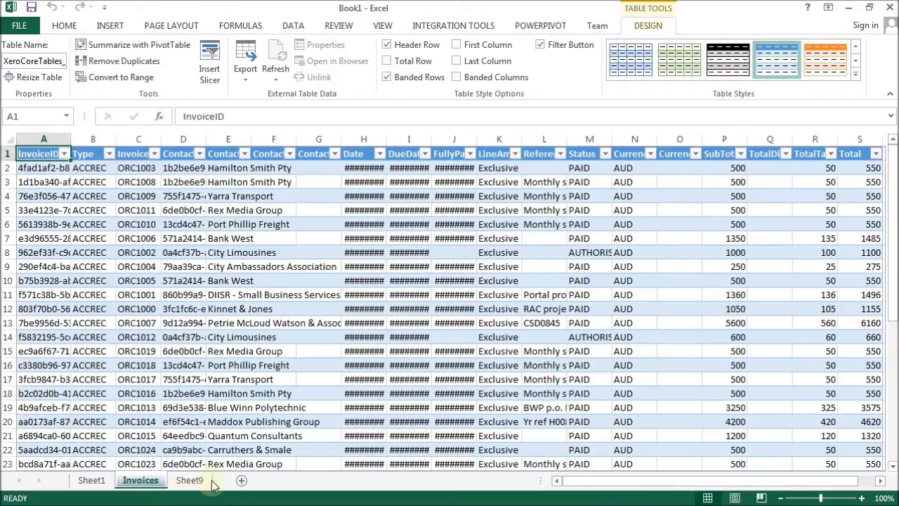
On the next new sheet, import the Core Payments data with the default Customer Payments filter.
click(200, 482)
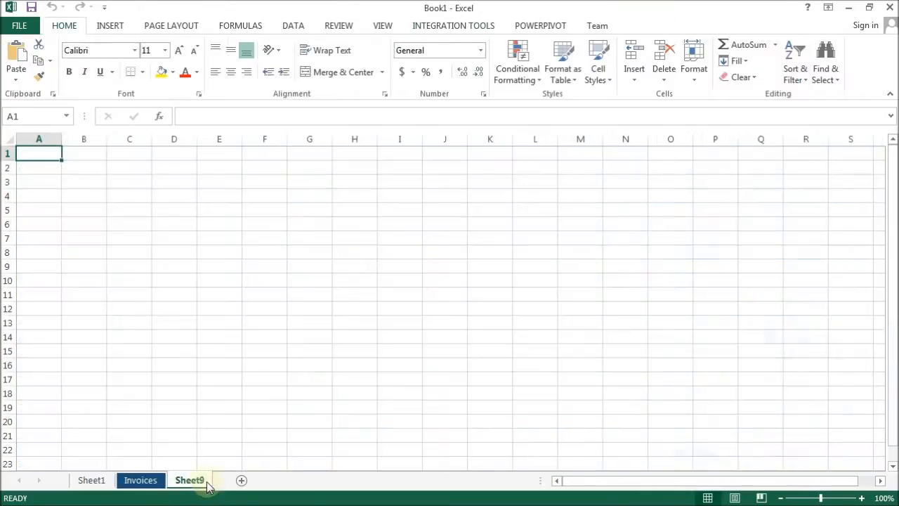
click(453, 26)
click(118, 74)
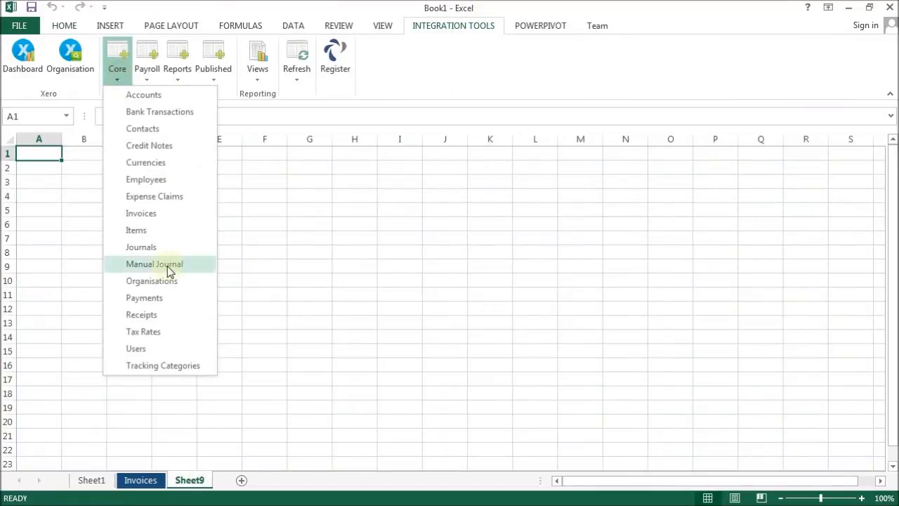
click(159, 299)
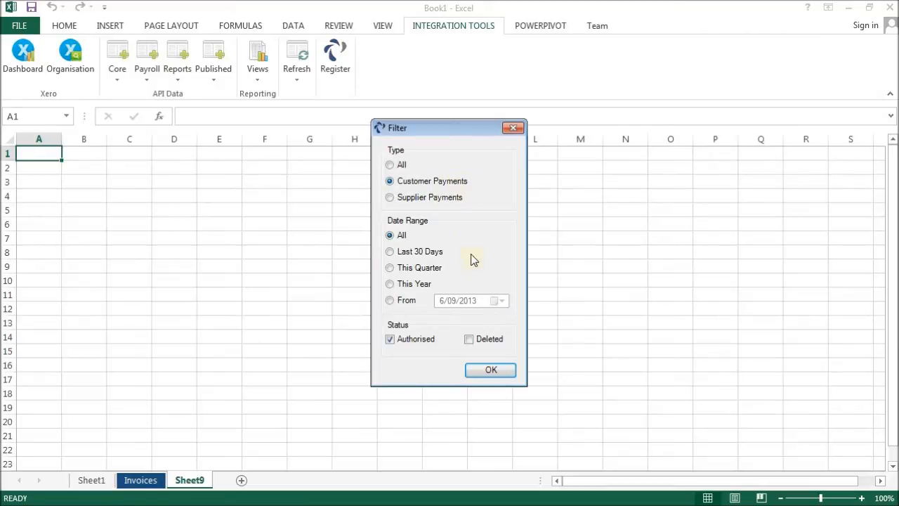
click(490, 374)
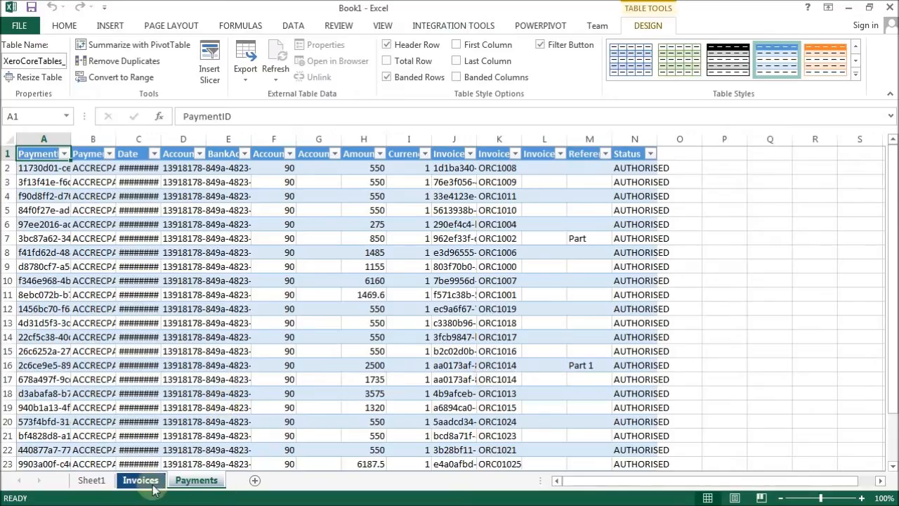
On the Invoices sheet, delete the InvoiceID and ContactID columns from the table.
click(153, 483)
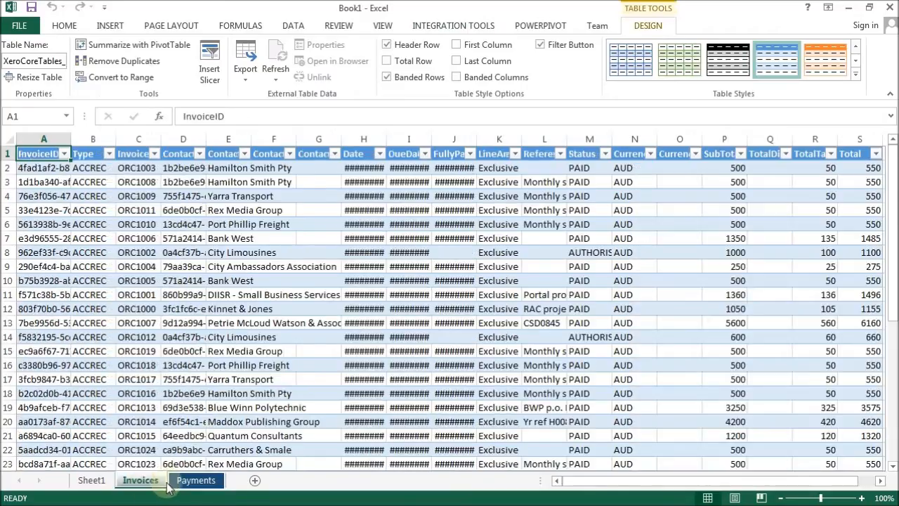
click(196, 481)
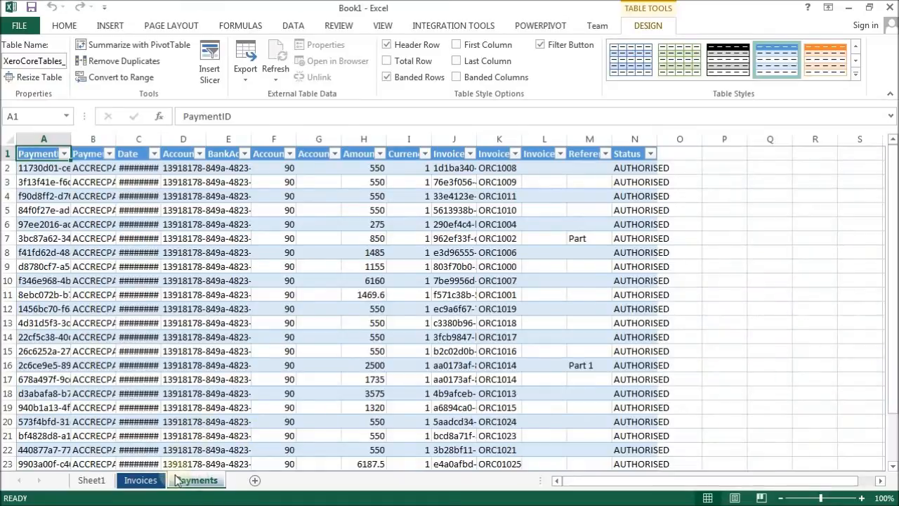
click(151, 482)
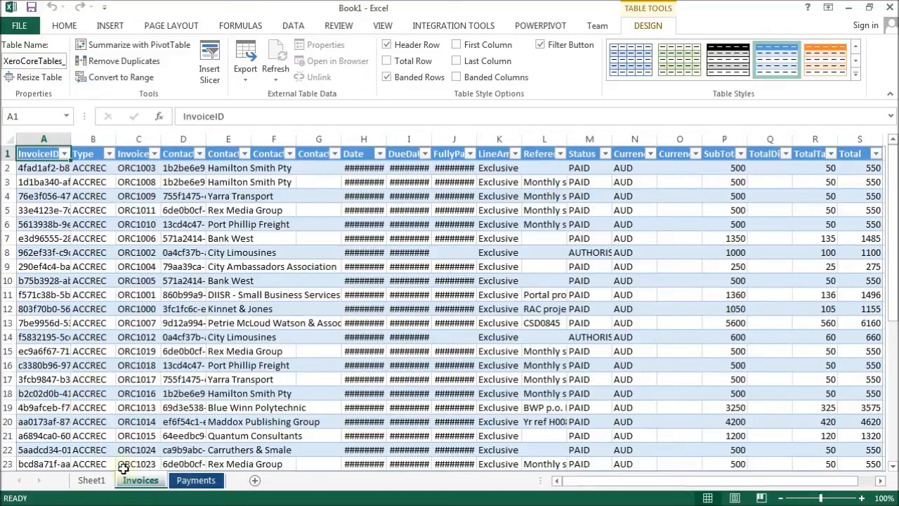
click(128, 238)
click(40, 136)
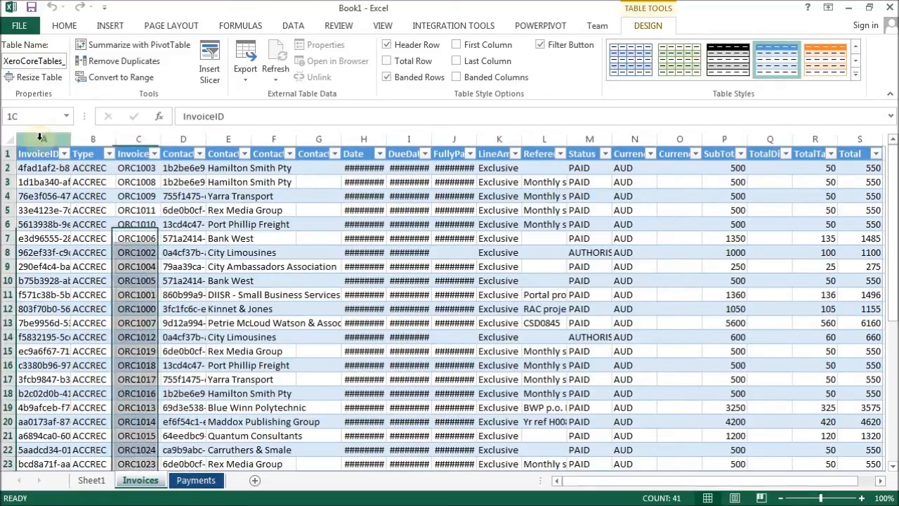
right_click(41, 139)
click(81, 257)
click(130, 139)
right_click(140, 140)
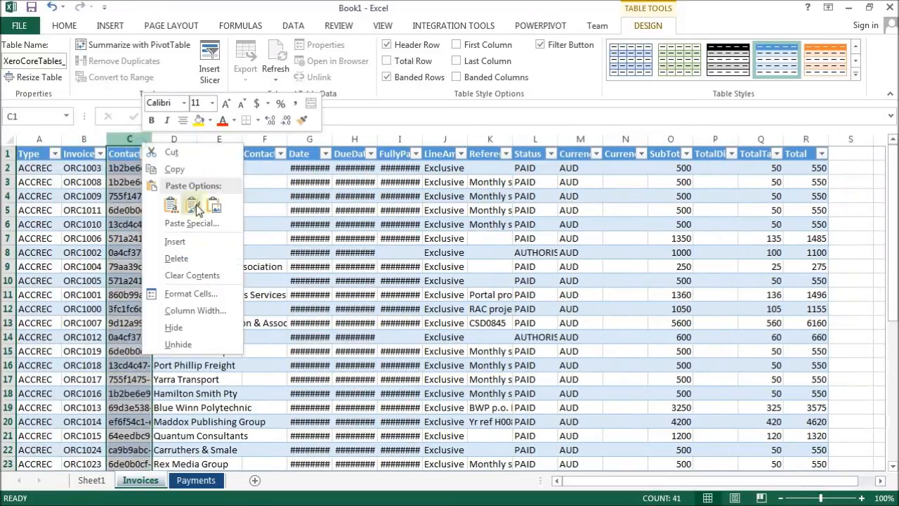
click(176, 257)
Autofit all column widths on the Invoices sheet.
click(9, 139)
double_click(61, 139)
click(274, 266)
drag(653, 481, 635, 490)
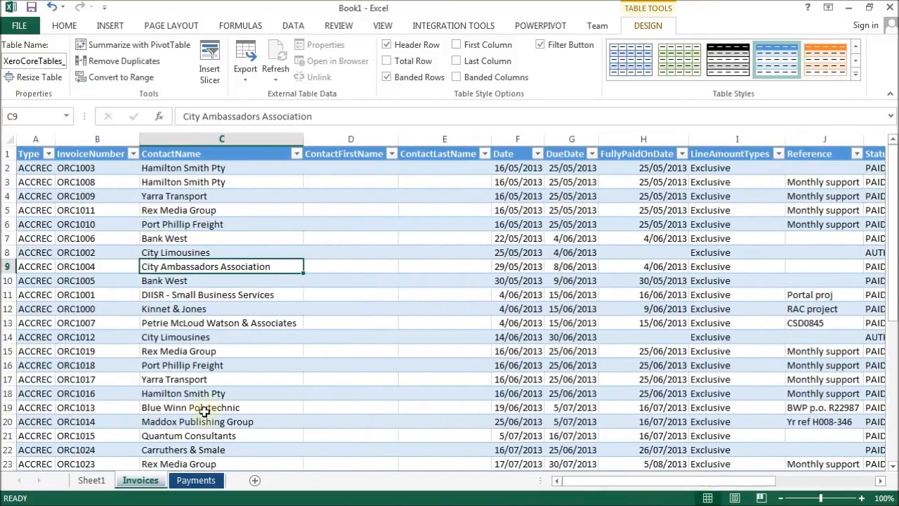
Autofit all column widths on the Payments sheet.
click(196, 480)
click(77, 204)
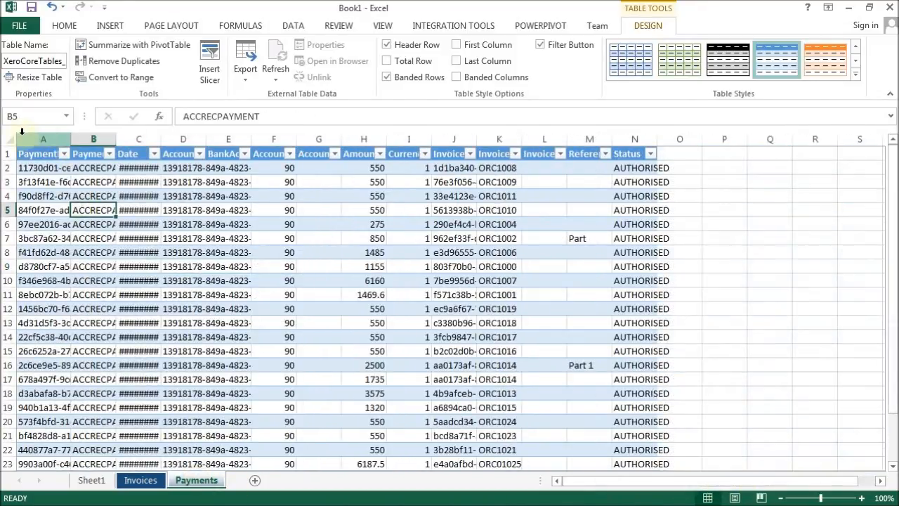
click(9, 137)
click(94, 139)
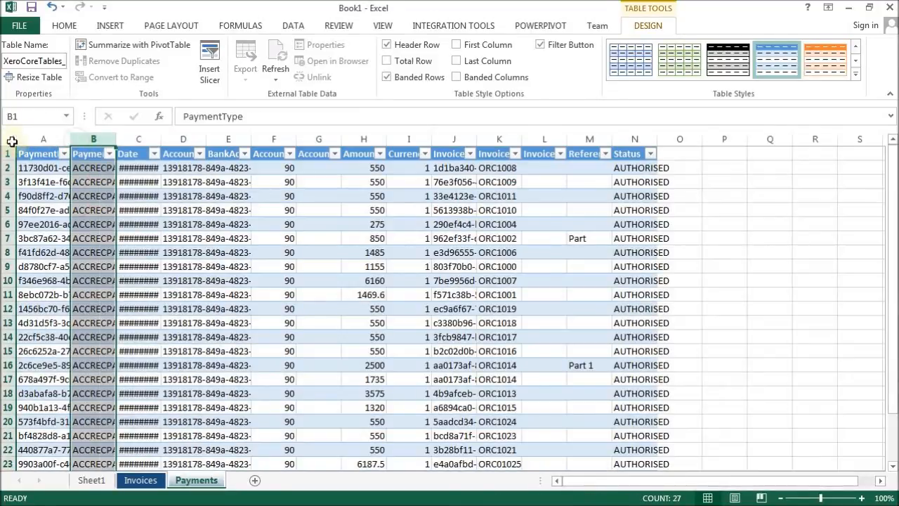
click(8, 137)
double_click(71, 139)
Delete the PaymentID, AccountID and InvoiceID columns from the Payments table.
click(60, 142)
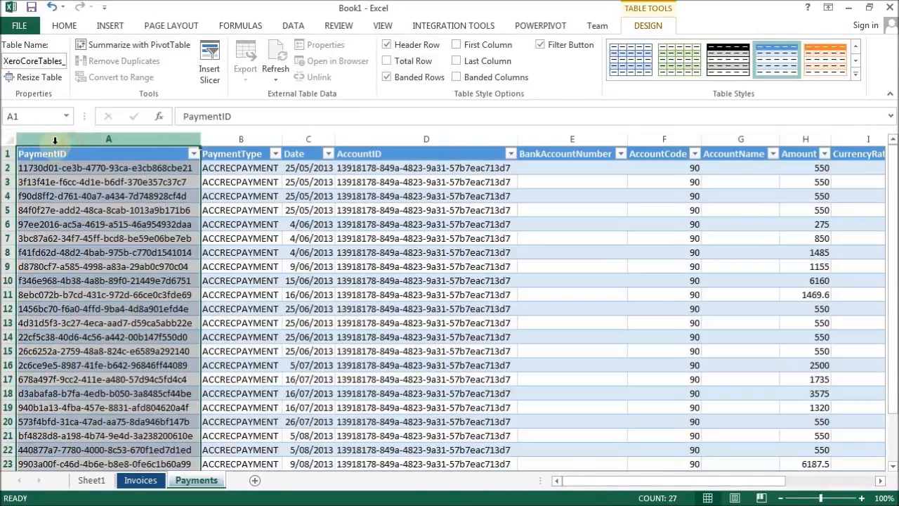
right_click(70, 141)
click(91, 262)
click(242, 139)
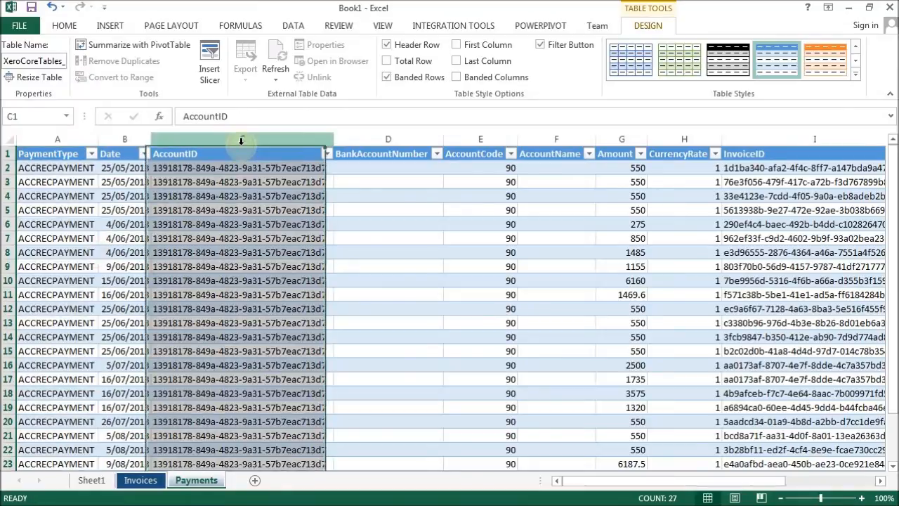
right_click(242, 140)
click(291, 260)
click(628, 138)
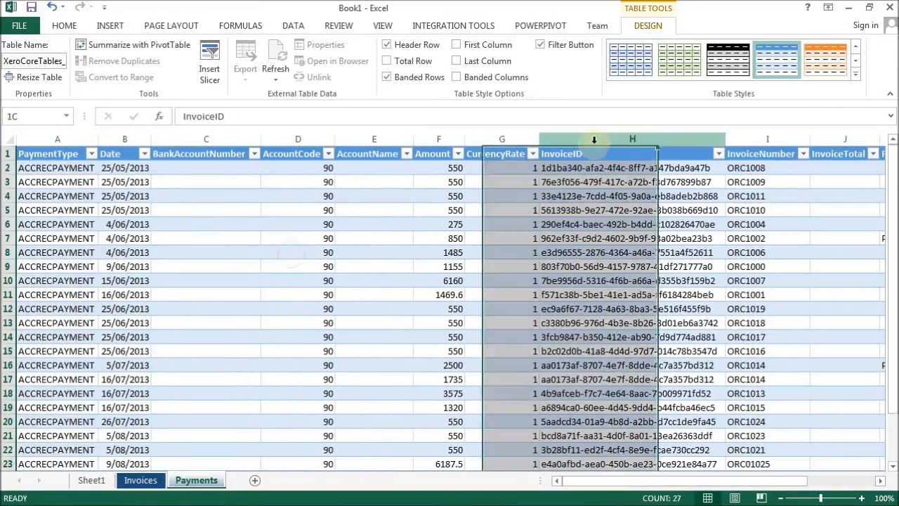
right_click(612, 139)
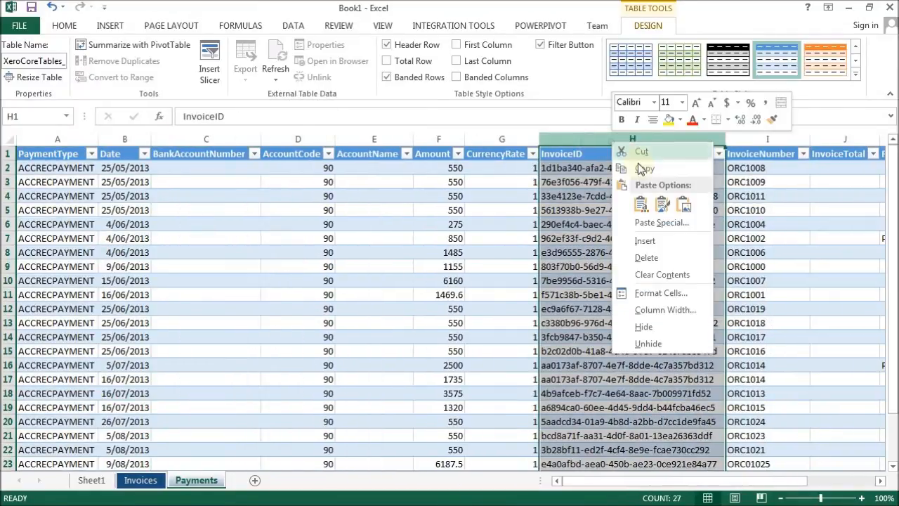
click(646, 257)
click(270, 243)
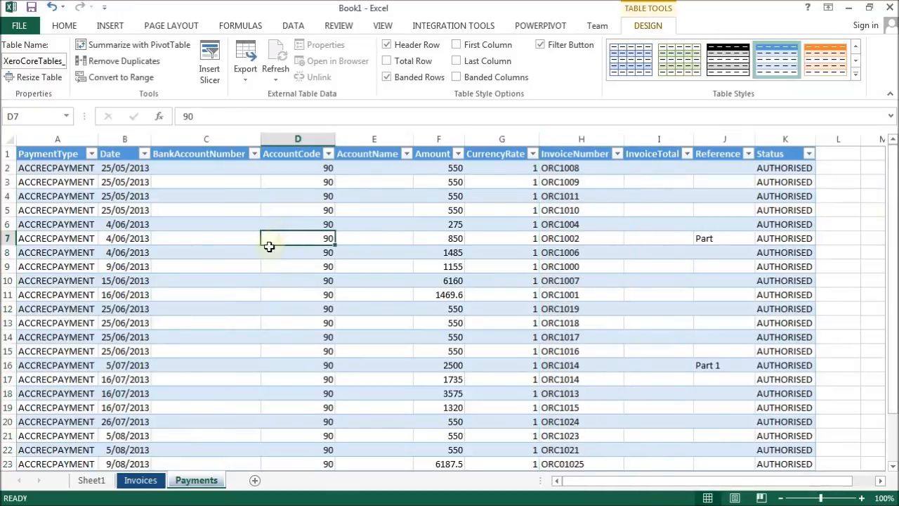
Refresh the selected Invoices table with the filter type changed to Purchases.
click(139, 480)
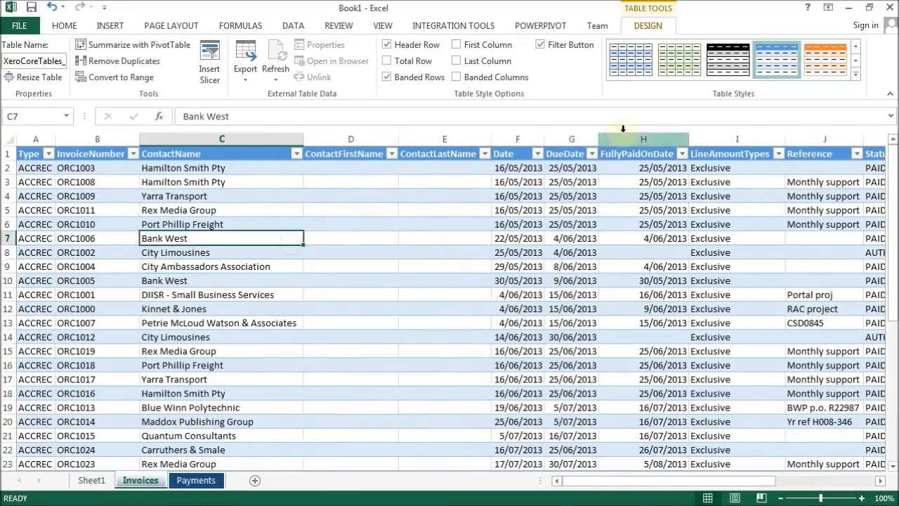
click(794, 322)
click(454, 252)
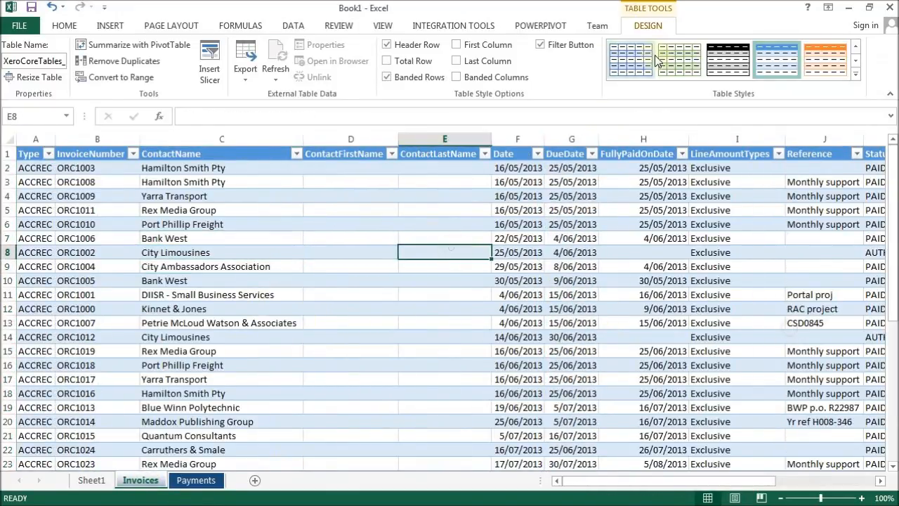
click(447, 29)
click(296, 70)
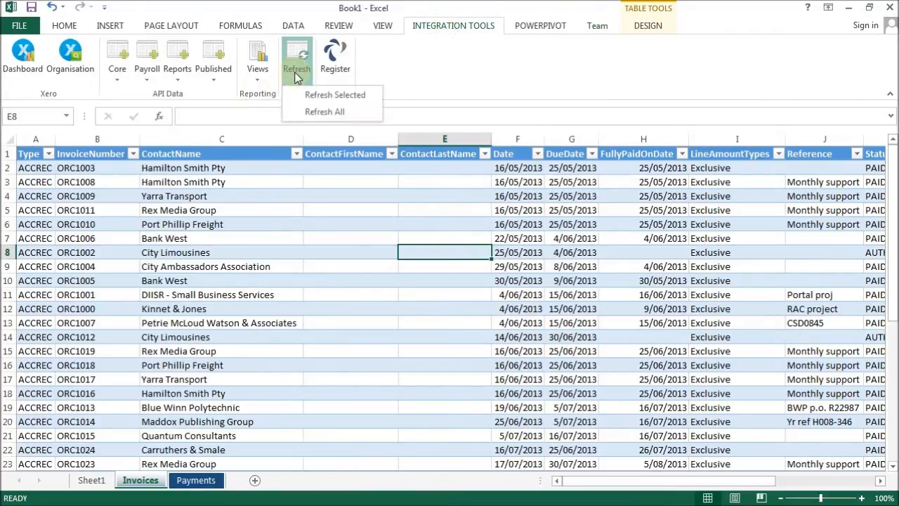
click(321, 98)
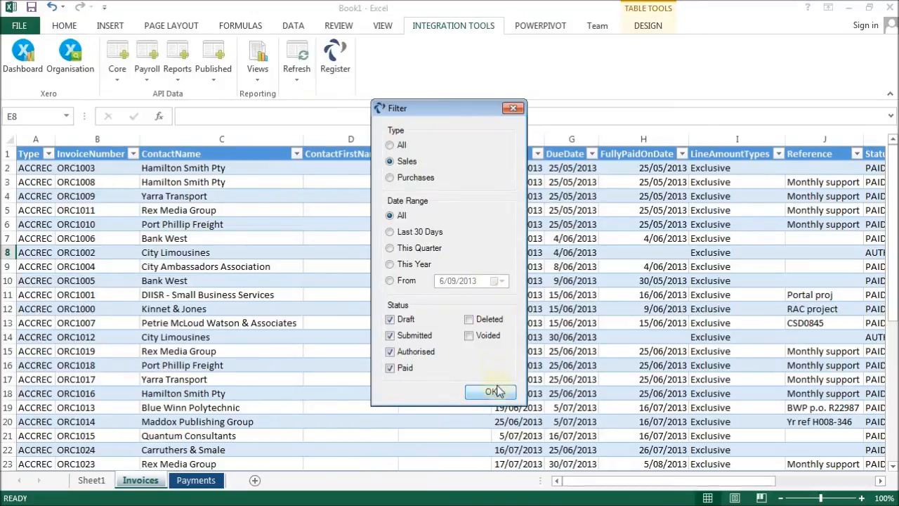
click(390, 177)
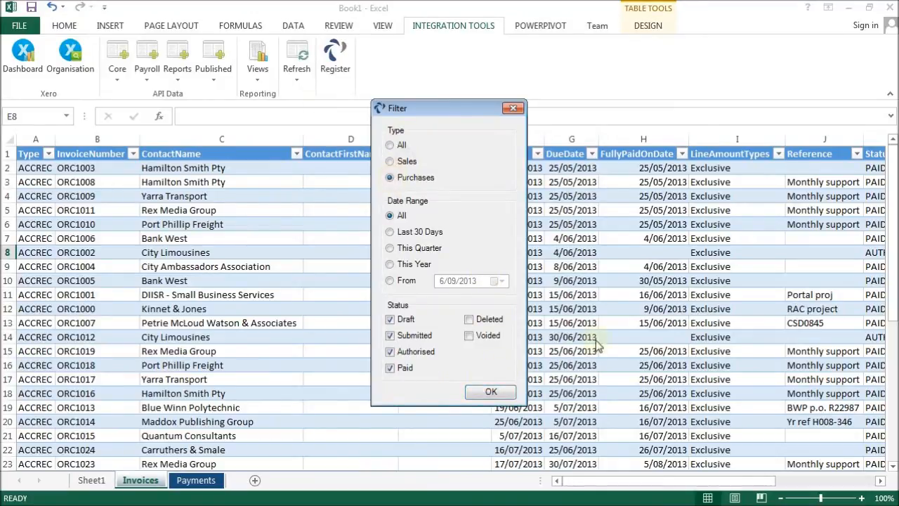
click(493, 391)
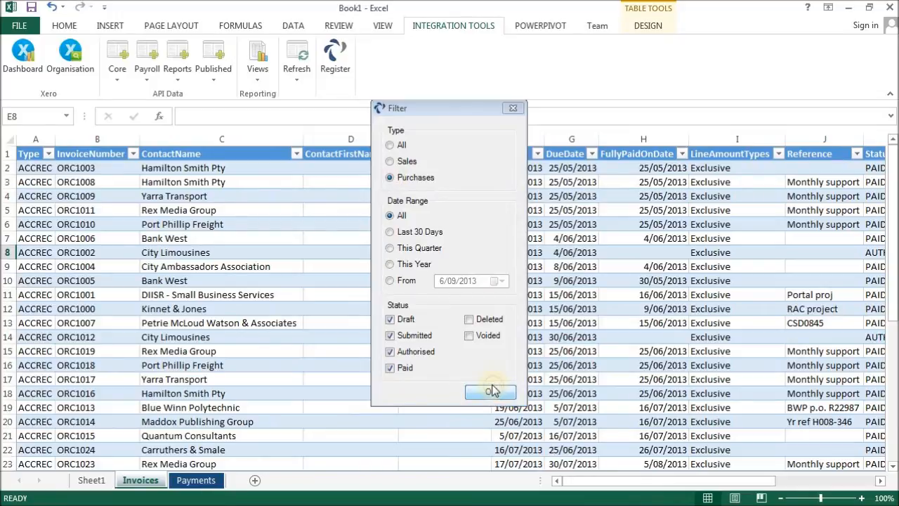
Refresh the selected Invoices table again with the Sales filter type.
click(295, 76)
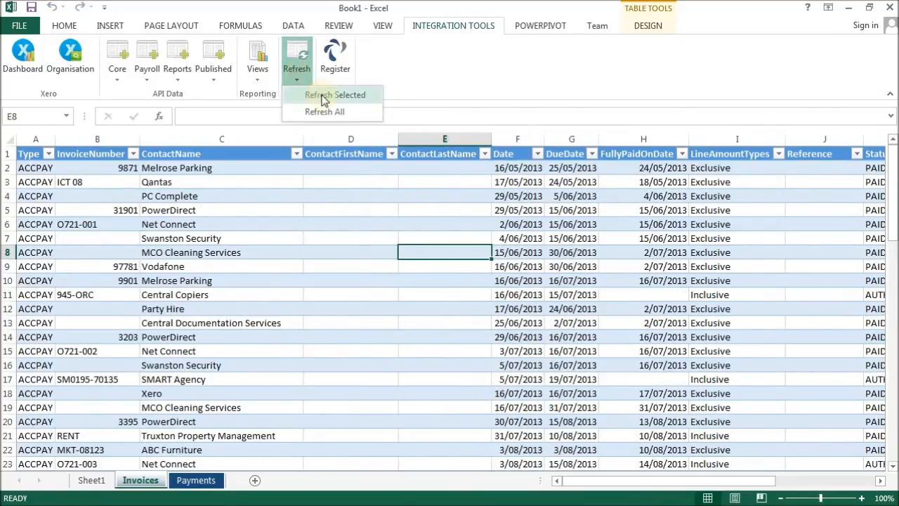
click(321, 94)
click(490, 393)
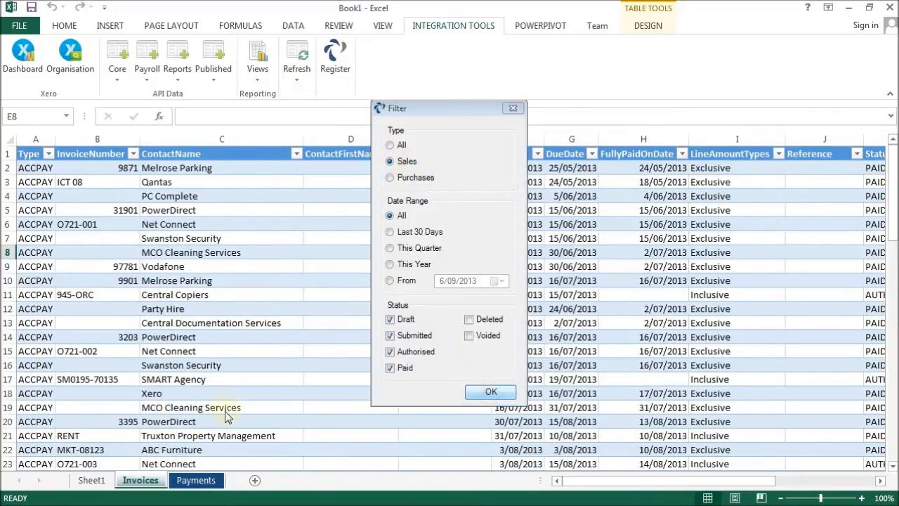
Refresh all imported tables in the workbook and check both the Payments and Invoices sheets.
click(297, 76)
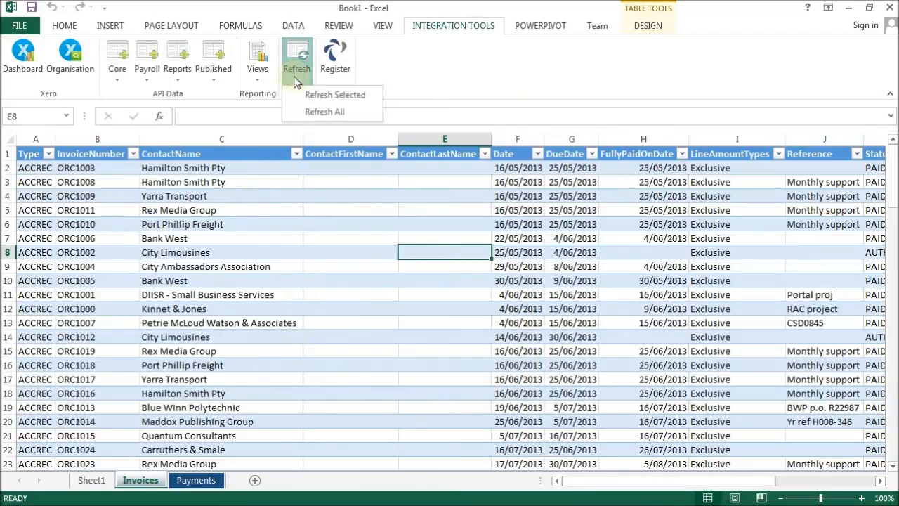
click(323, 112)
click(460, 316)
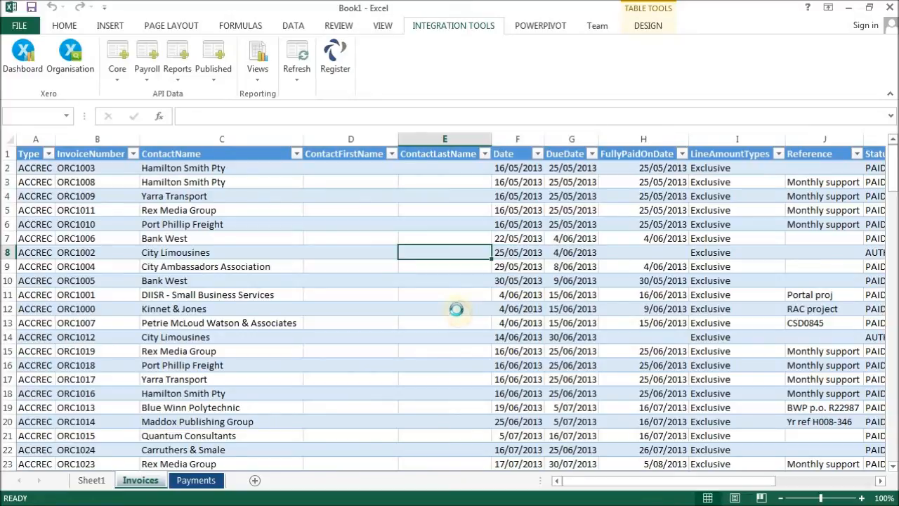
click(198, 482)
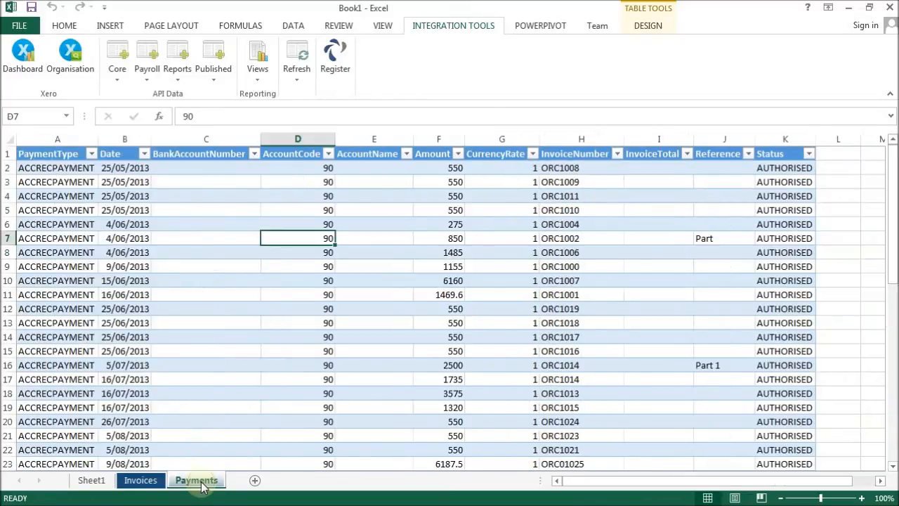
click(141, 481)
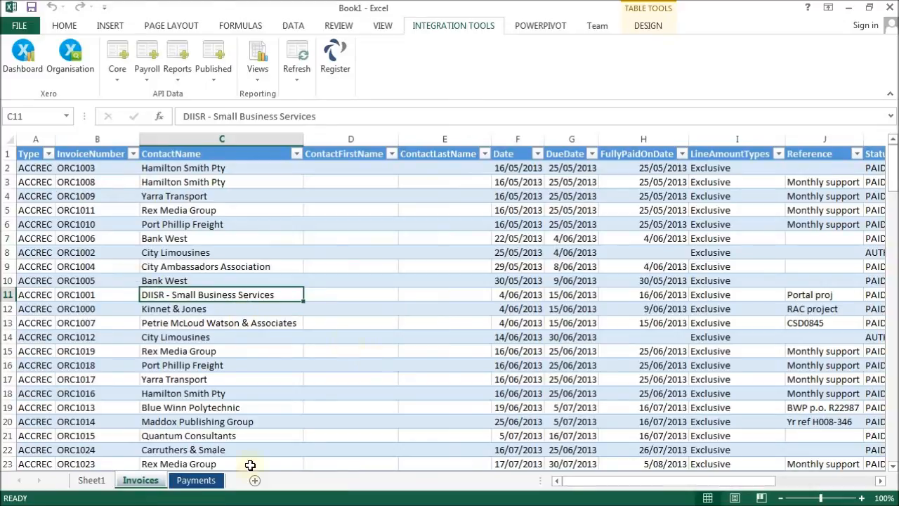
click(410, 249)
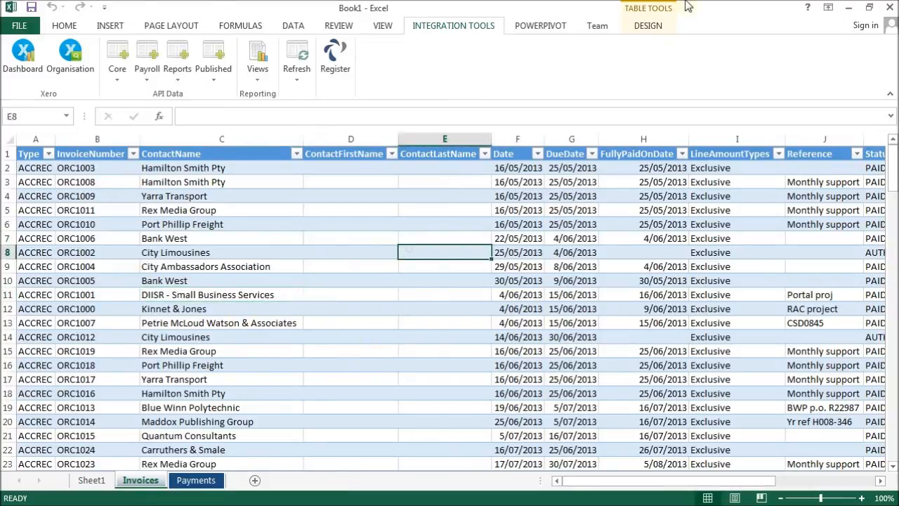
Create a PivotTable from the Invoices table on the existing Invoices sheet at cell W2.
click(650, 26)
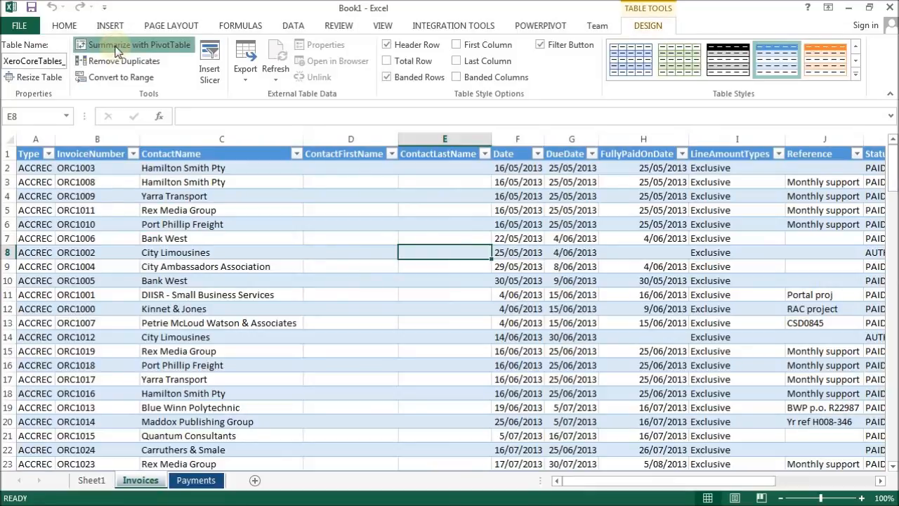
click(118, 52)
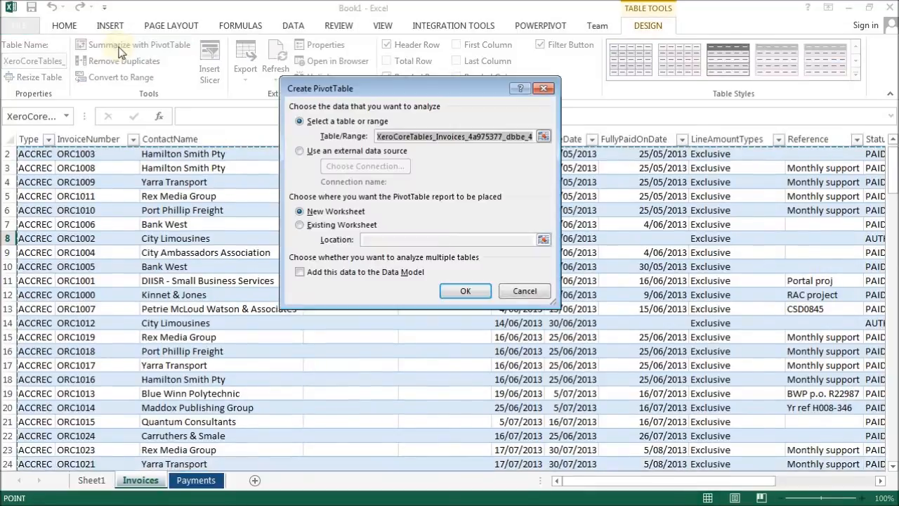
click(309, 225)
drag(592, 485, 692, 484)
click(880, 481)
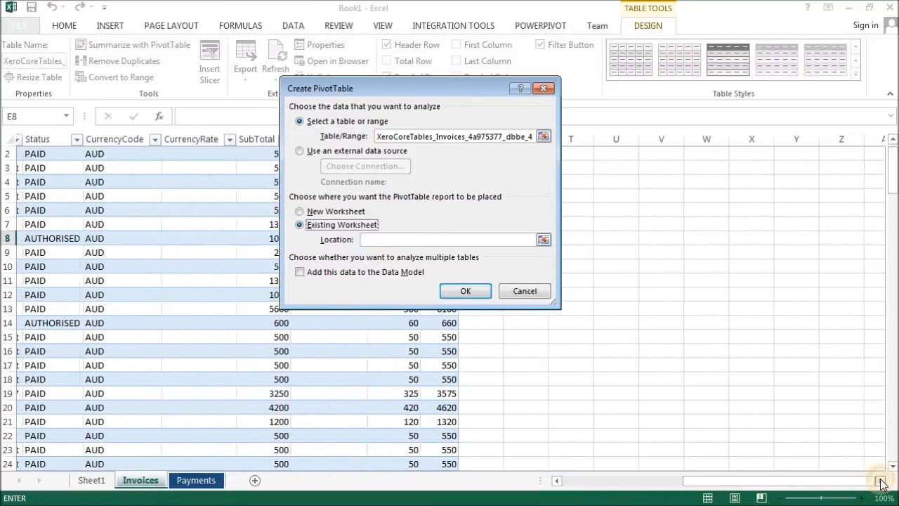
click(544, 239)
click(646, 152)
click(543, 109)
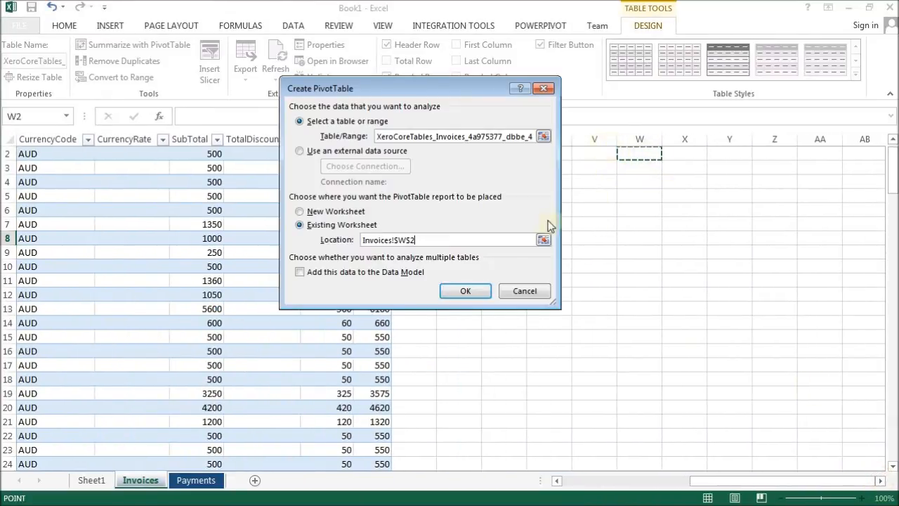
click(472, 292)
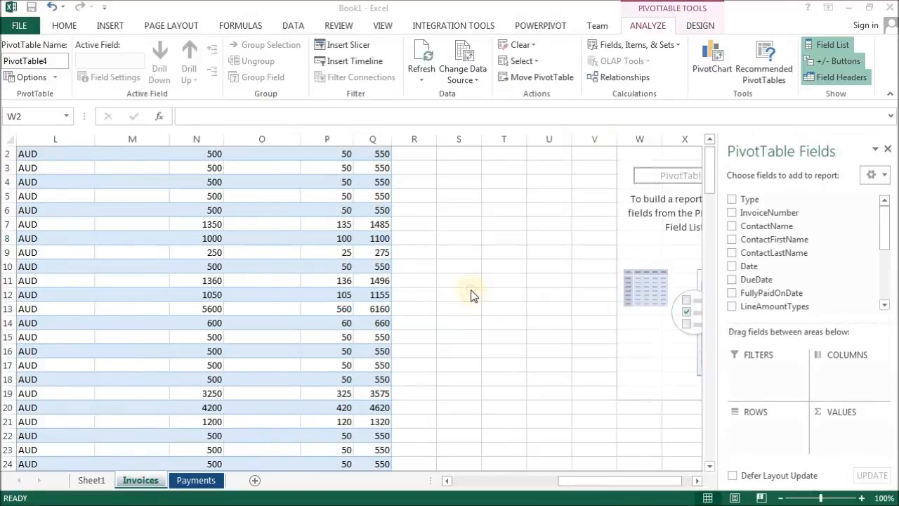
Lay out the PivotTable with ContactName as rows, Date as columns and the sum of Total as values.
click(732, 227)
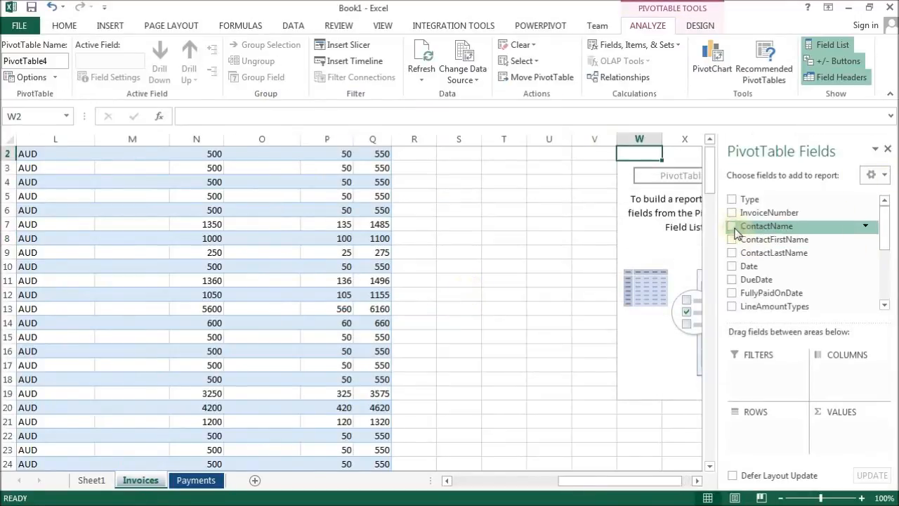
click(732, 267)
drag(765, 442, 843, 383)
scroll(891, 237, down, 10)
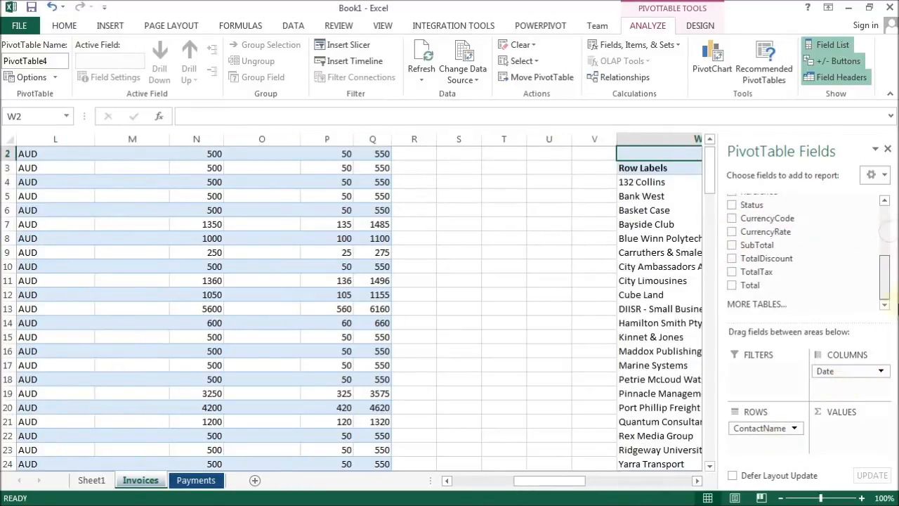
click(757, 286)
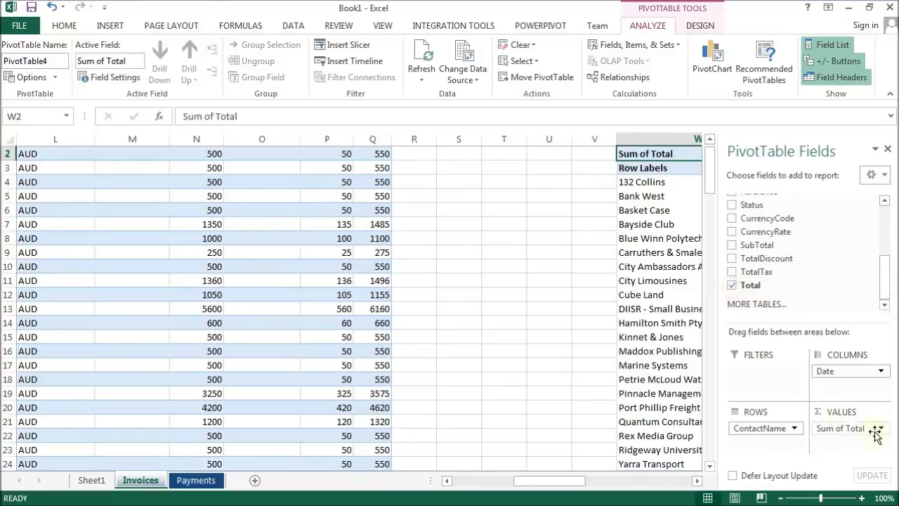
Group the PivotTable's date column labels by Months.
click(623, 481)
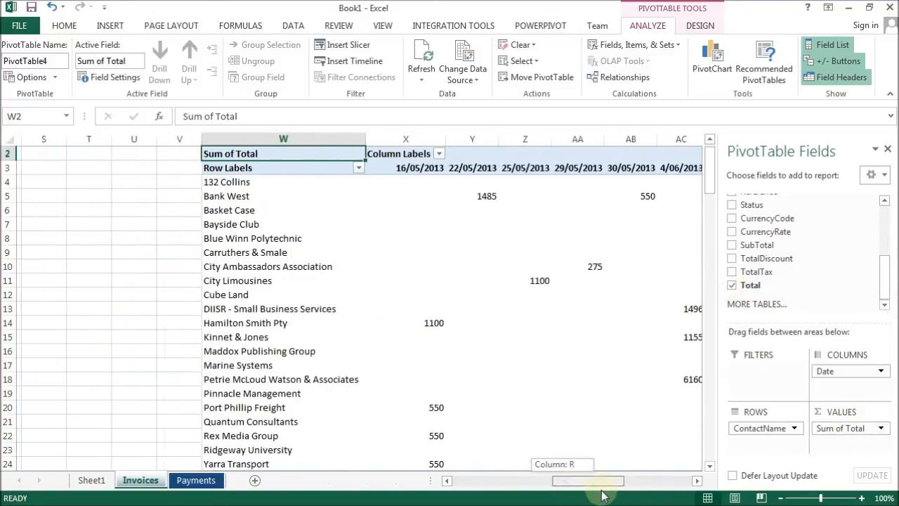
click(286, 167)
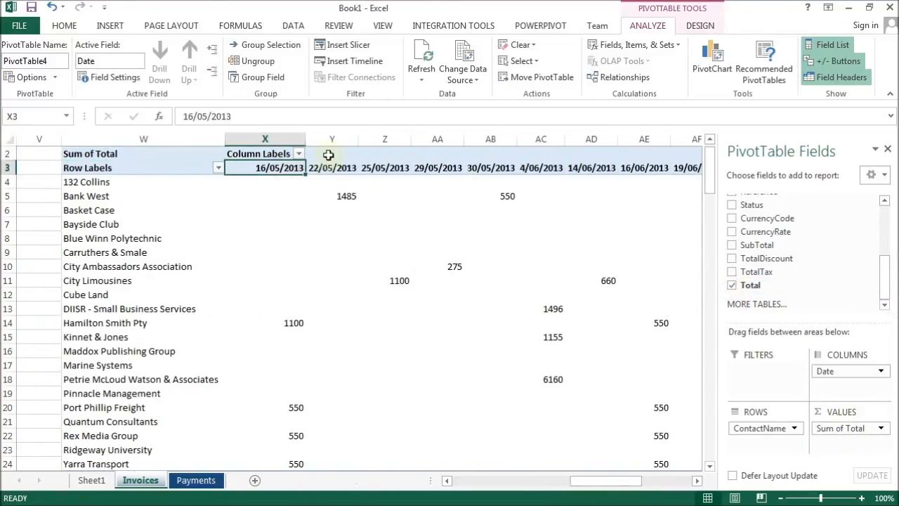
right_click(269, 168)
click(303, 302)
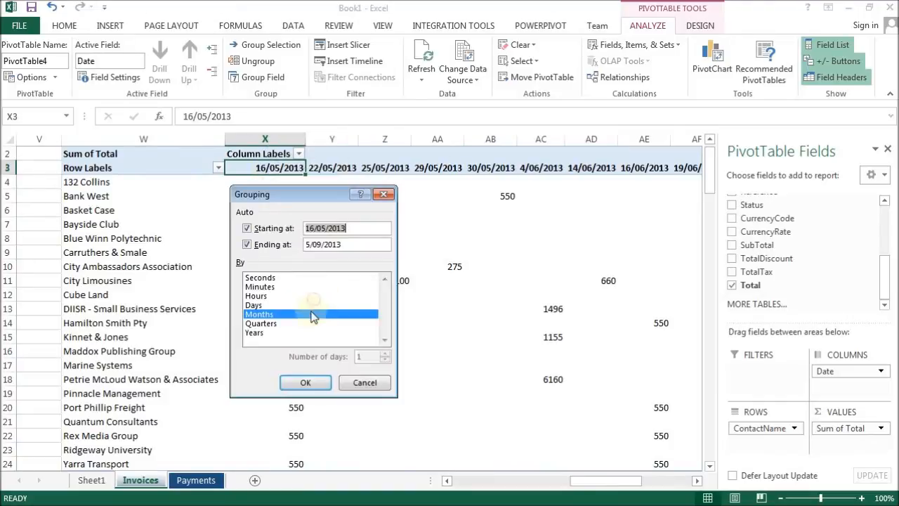
click(310, 379)
click(406, 299)
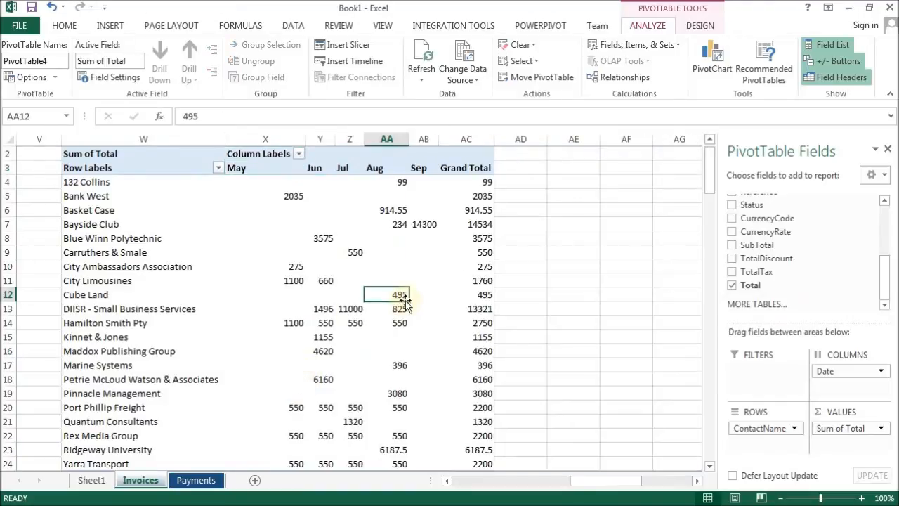
Format the Sum of Total values as Currency with 2 decimal places and a red negative number style.
right_click(401, 295)
click(464, 253)
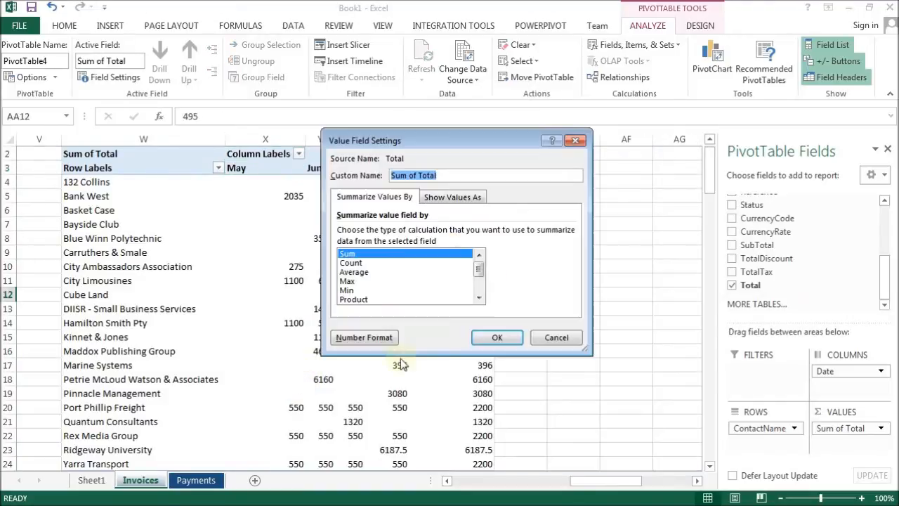
click(359, 338)
click(303, 160)
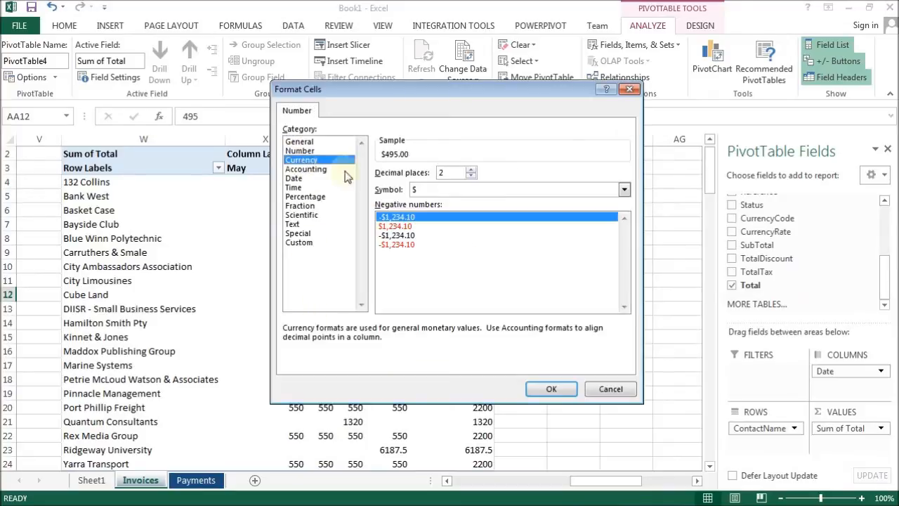
click(397, 245)
click(551, 388)
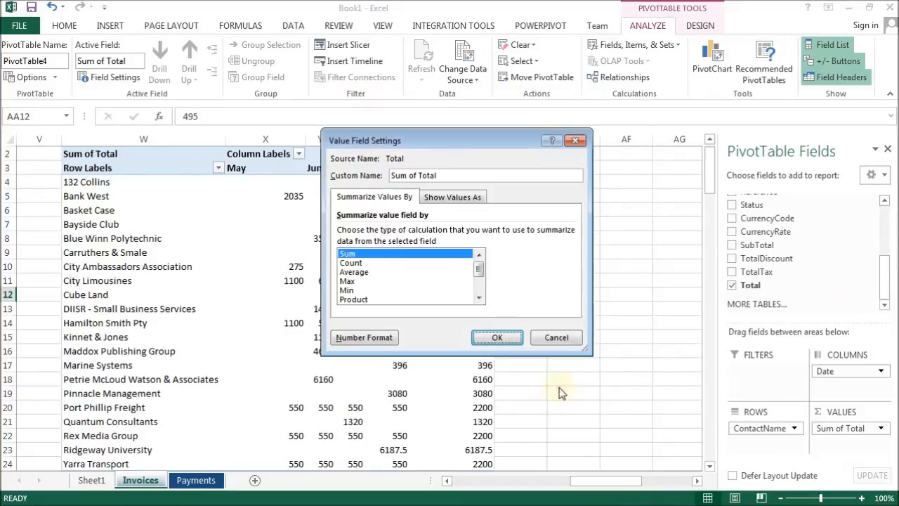
click(505, 339)
click(381, 252)
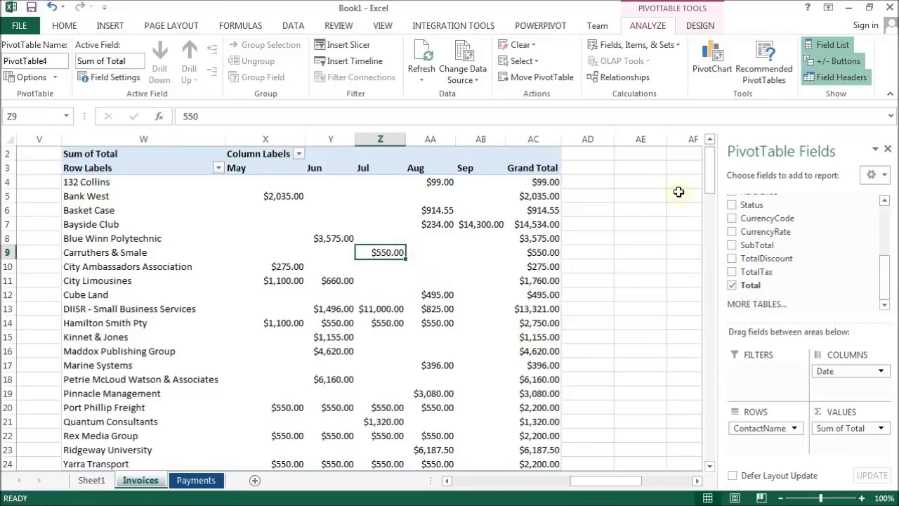
Insert a clustered column PivotChart from this PivotTable and move it onto Sheet1.
click(716, 58)
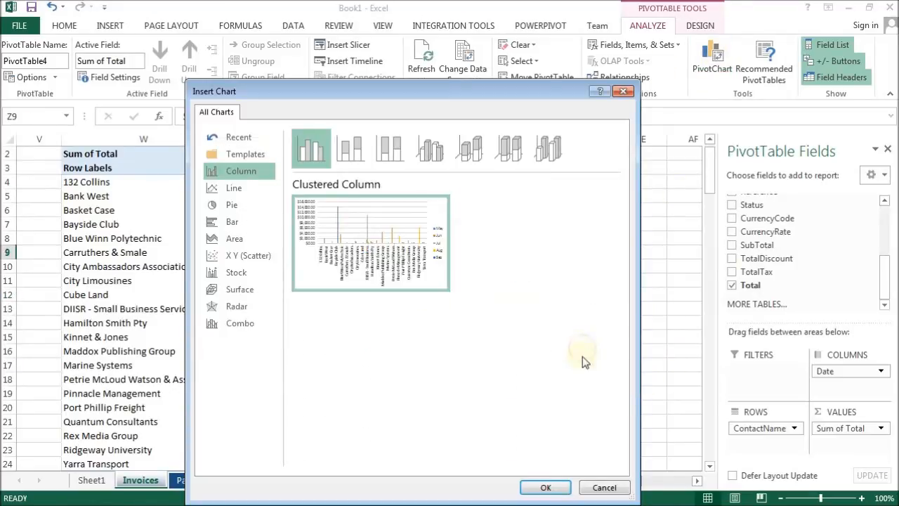
click(542, 490)
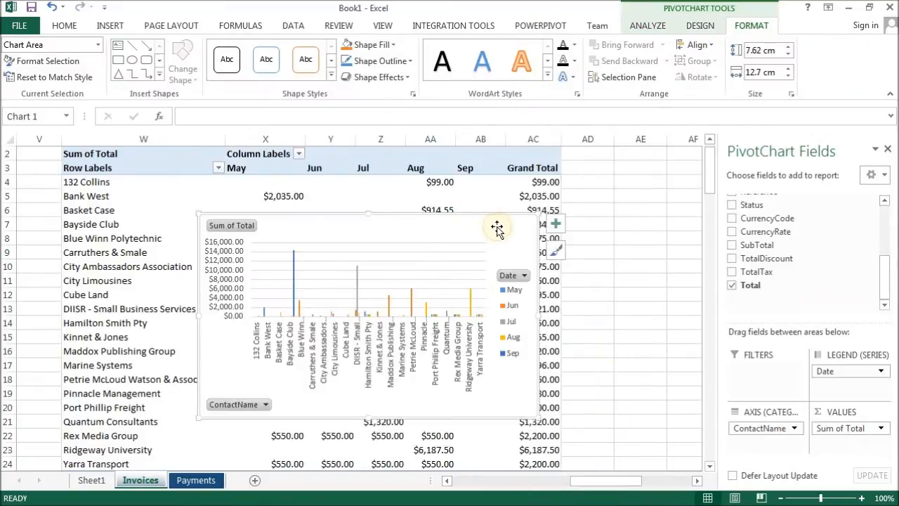
key(Delete)
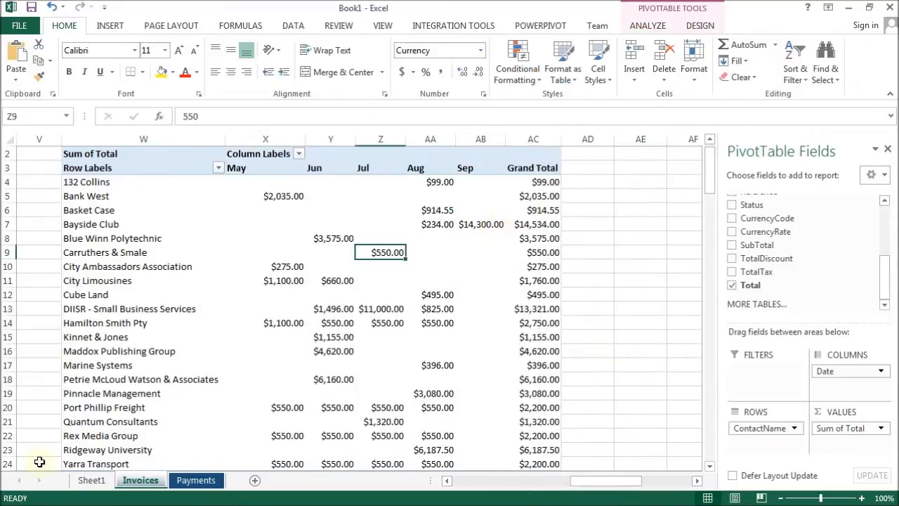
click(90, 479)
key(ctrl+v)
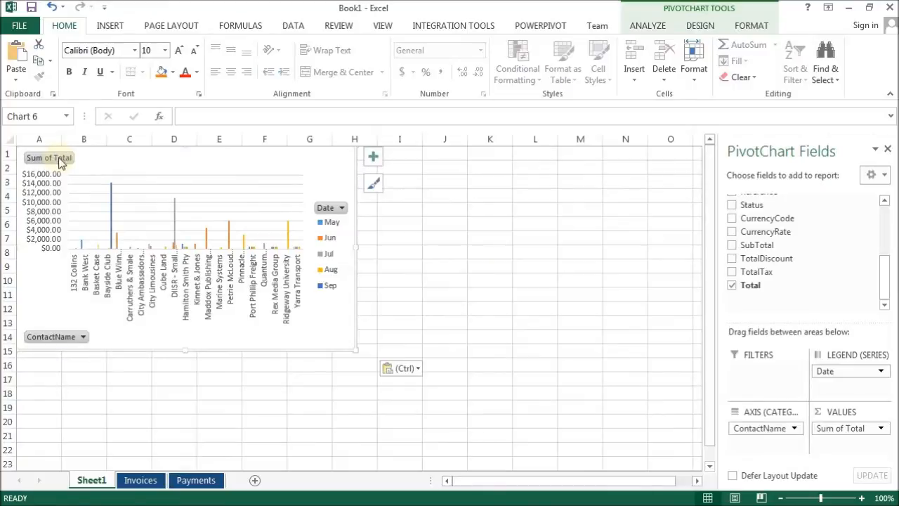
Rename Sheet1 as Dashboard.
double_click(88, 484)
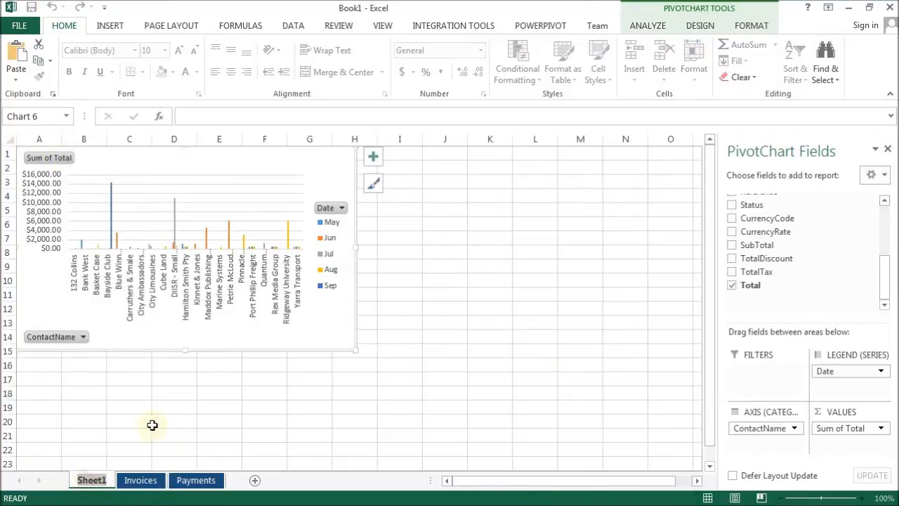
text(Dashboard)
key(Return)
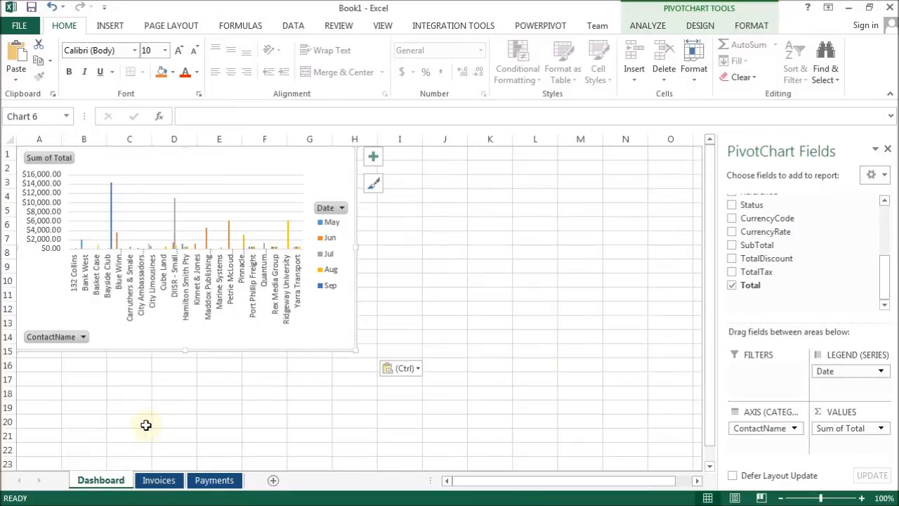
Create a second PivotTable from the Invoices table on the Invoices sheet at cell AI2.
click(157, 481)
drag(596, 481, 476, 480)
click(437, 338)
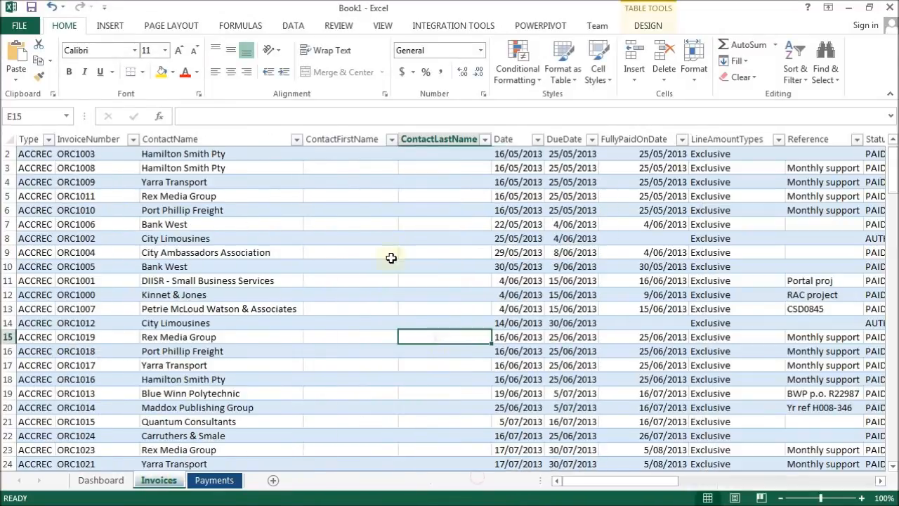
click(638, 31)
click(181, 44)
click(316, 224)
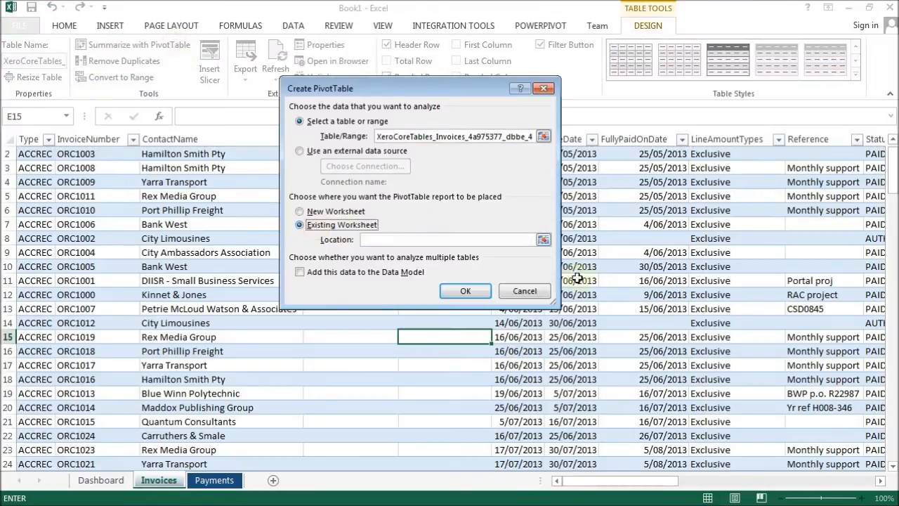
click(543, 239)
drag(570, 486, 766, 486)
click(456, 155)
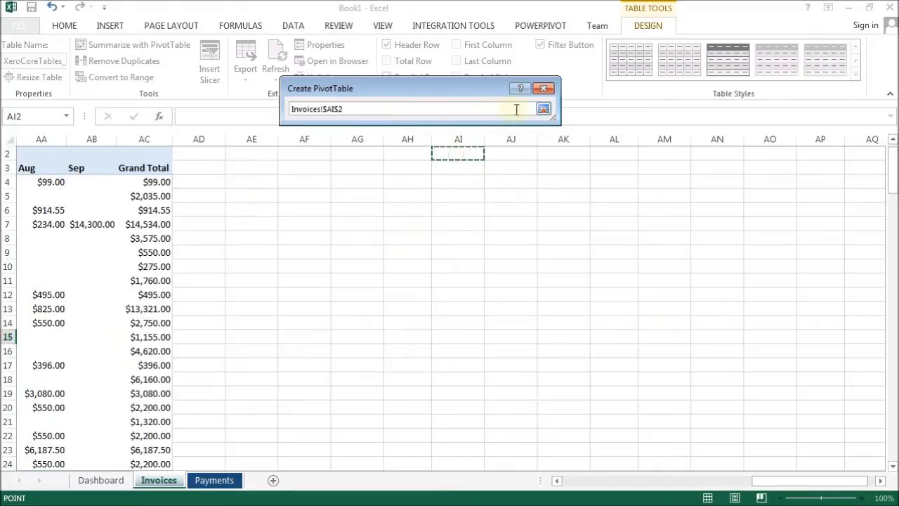
key(Return)
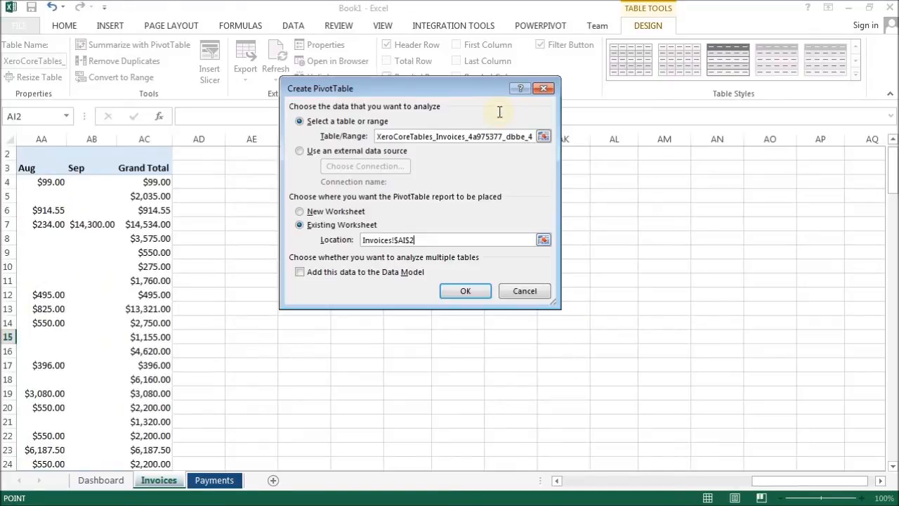
click(468, 292)
Add Status as the rows field and Total as the values field of the new PivotTable.
drag(885, 230, 878, 287)
click(731, 205)
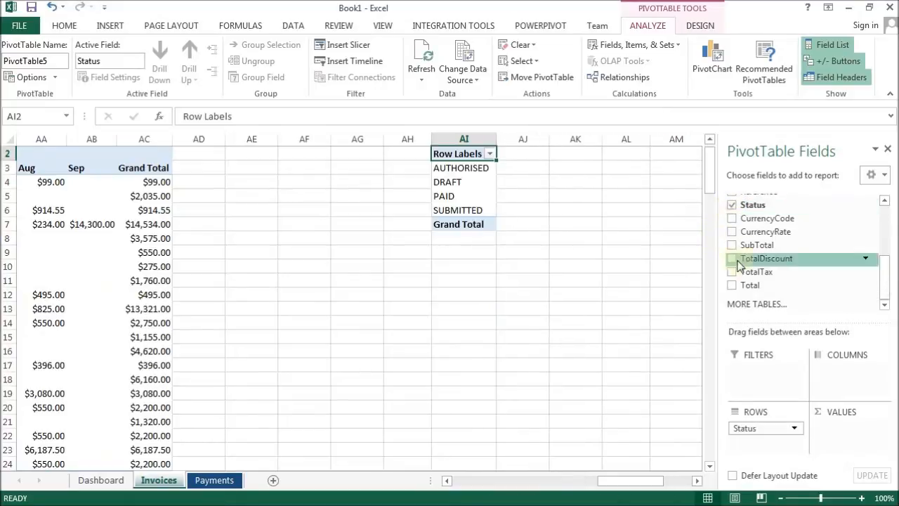
click(731, 285)
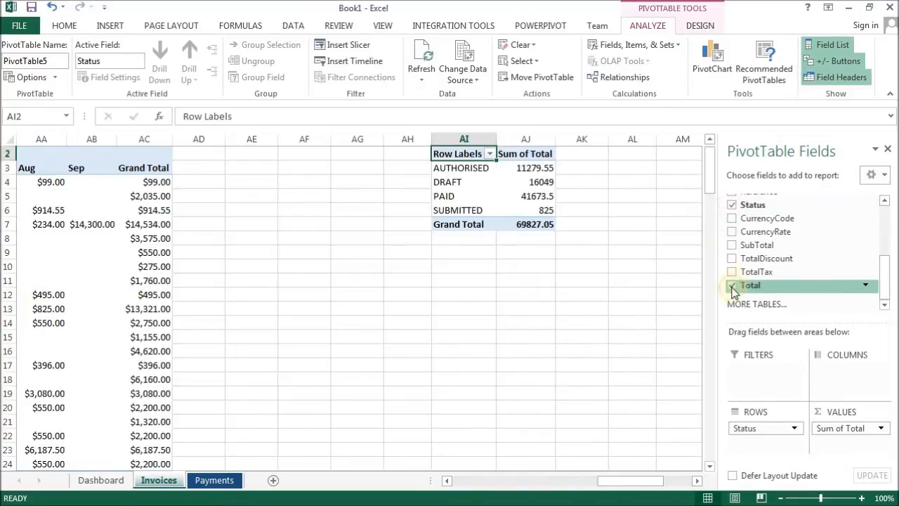
Format the new PivotTable's Sum of Total values as Currency with 2 decimals and red negative numbers.
right_click(533, 177)
click(586, 344)
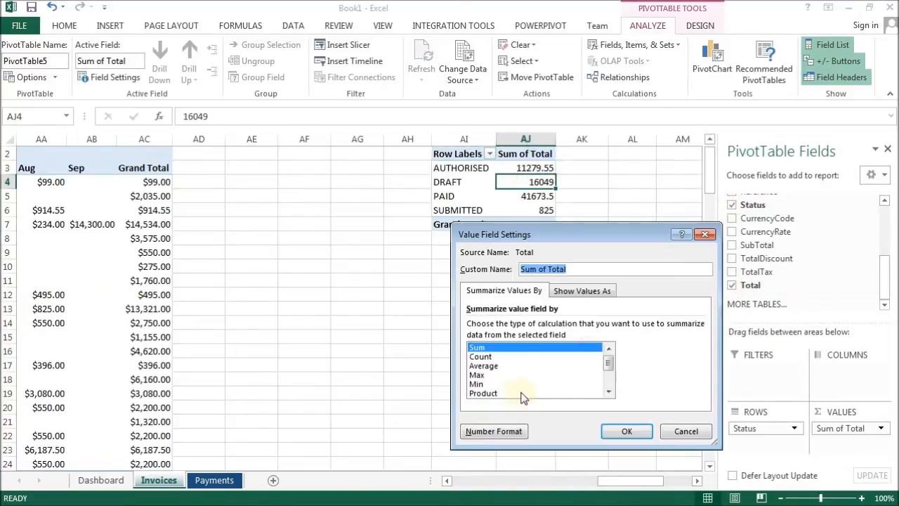
click(492, 431)
click(431, 254)
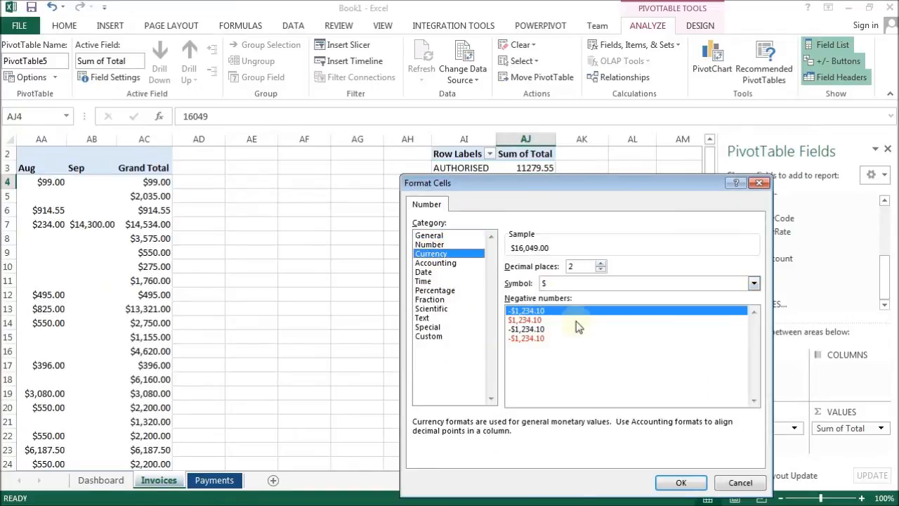
click(545, 339)
click(696, 481)
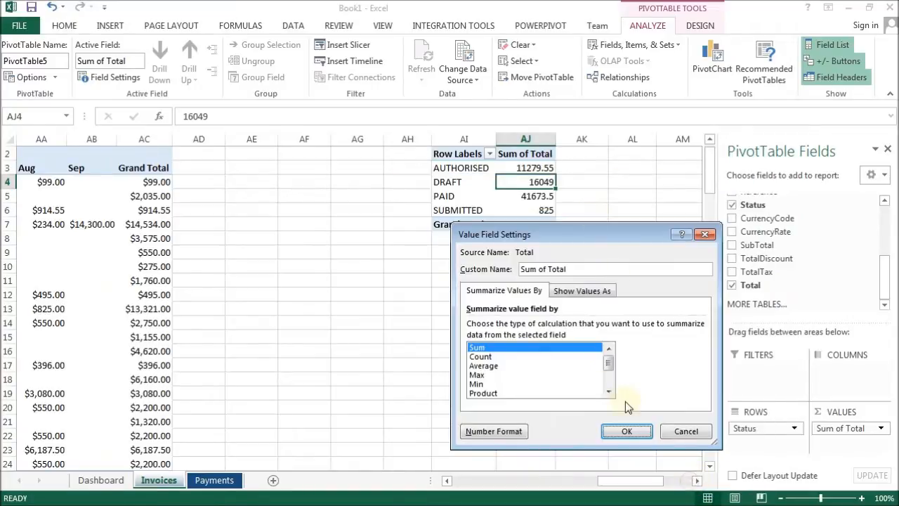
click(625, 430)
Insert a 3-D pie PivotChart of the totals by status and open its chart design options.
click(712, 58)
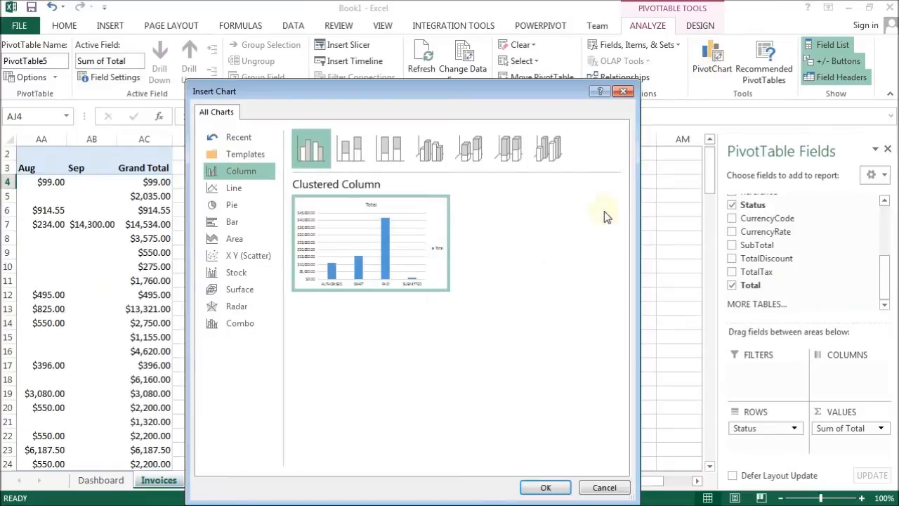
click(232, 205)
mouse_move(429, 224)
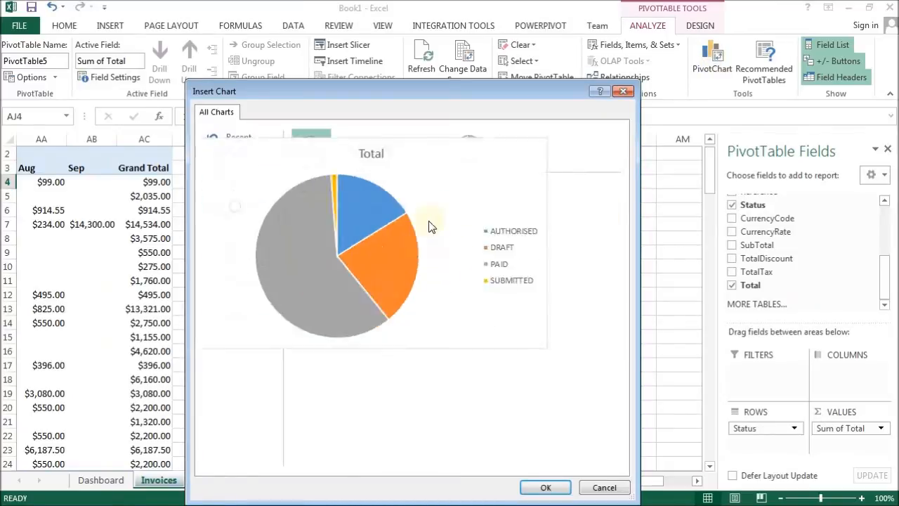
click(351, 145)
click(554, 491)
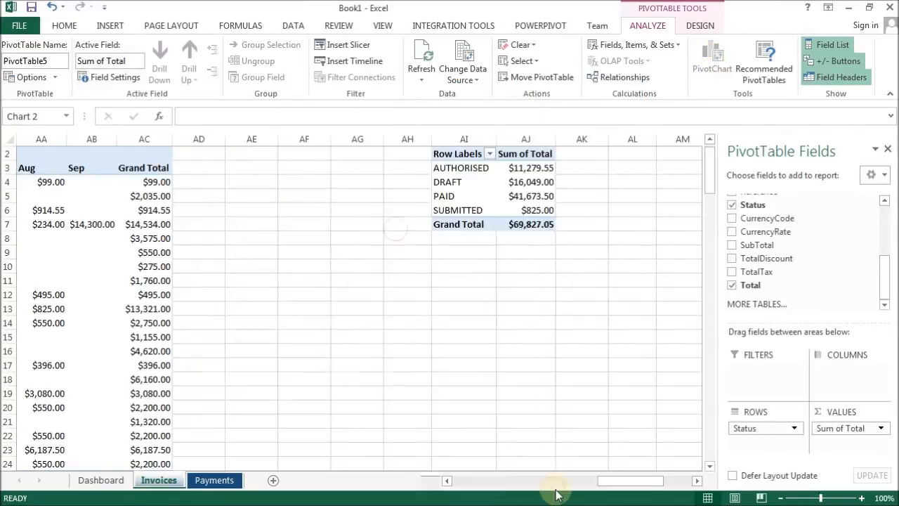
click(699, 27)
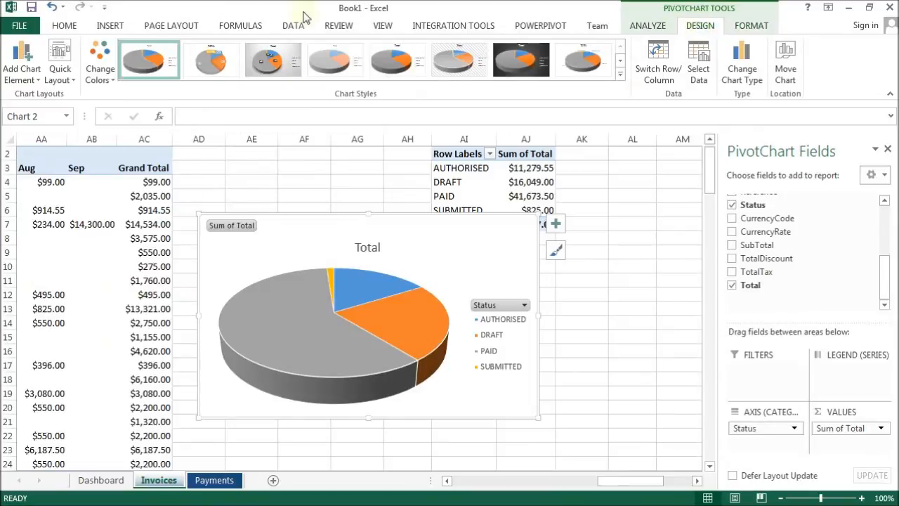
Apply a quick layout that shows category names and values as data labels on the pie chart.
click(59, 69)
click(44, 144)
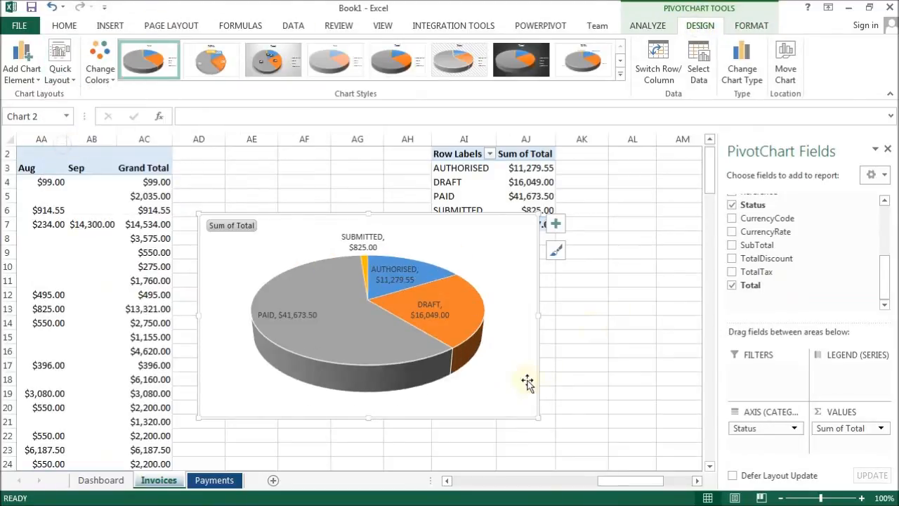
Move the pie PivotChart to the Dashboard sheet, placing it below the existing column chart.
key(Delete)
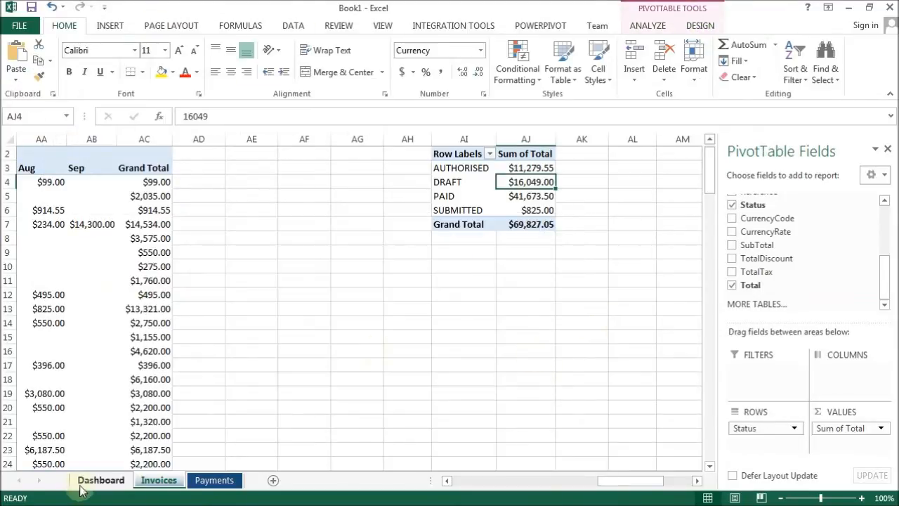
click(98, 481)
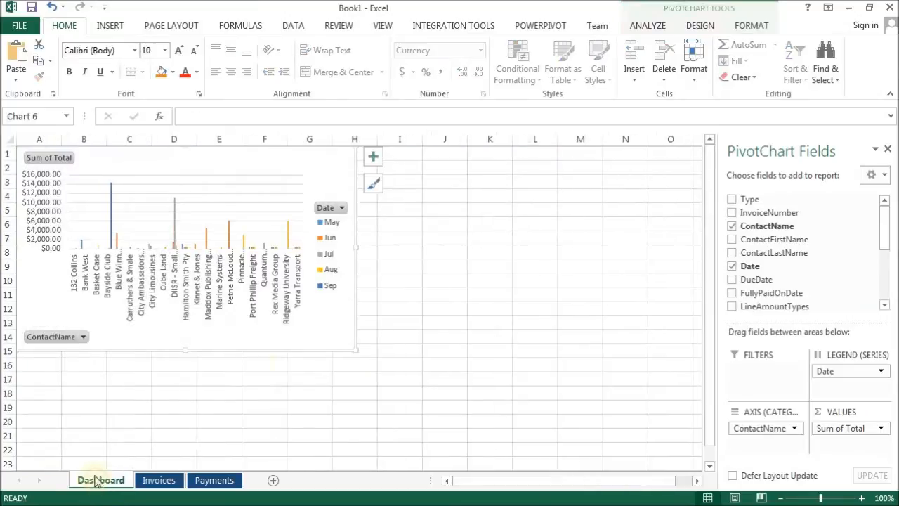
click(36, 385)
key(ctrl+v)
scroll(458, 369, down, 2)
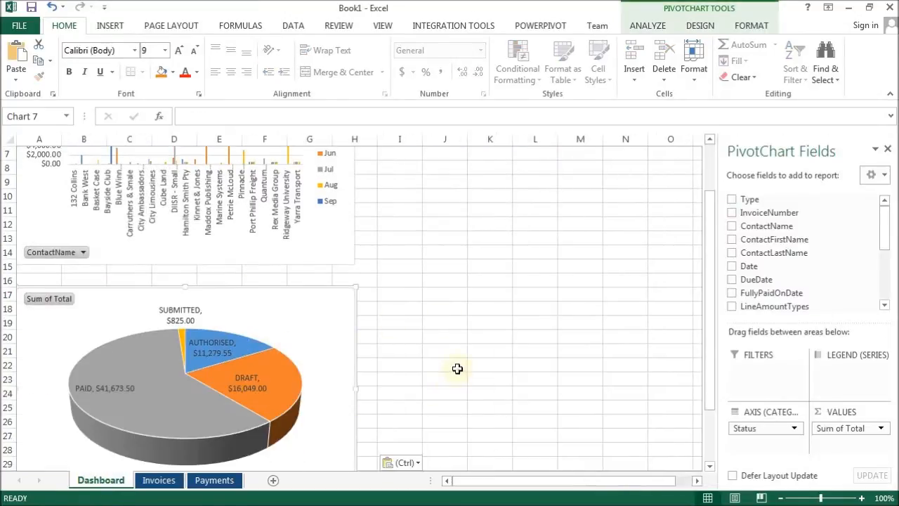
scroll(457, 369, down, 1)
scroll(453, 368, up, 3)
scroll(451, 368, down, 5)
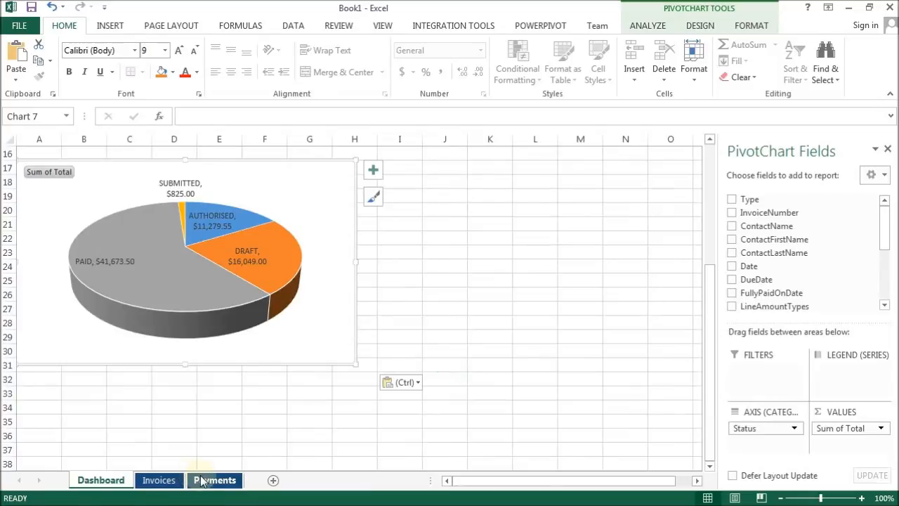
Create a PivotTable from the Payments table, placed on the Payments sheet at cell P2.
click(197, 480)
click(217, 223)
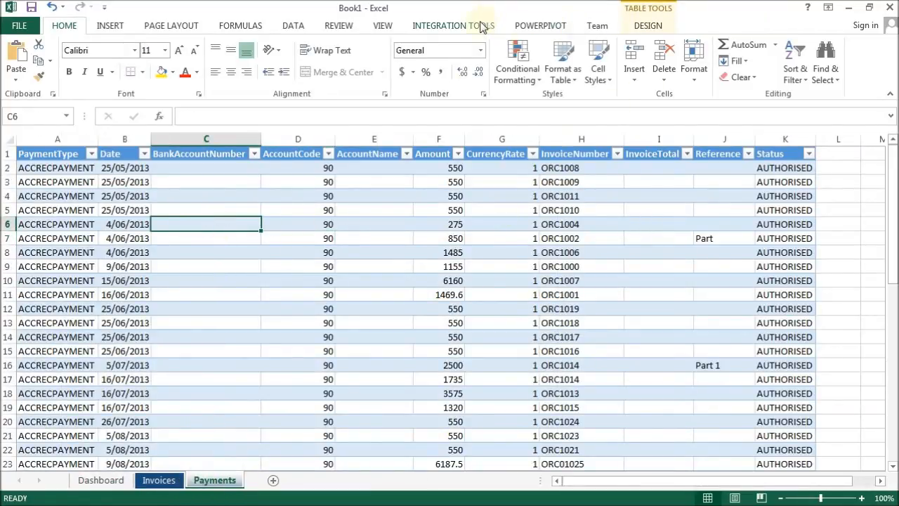
click(645, 26)
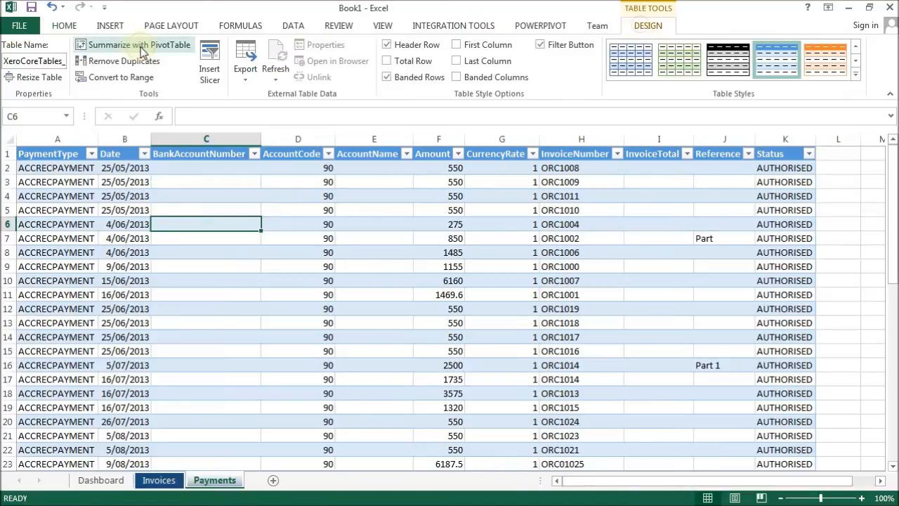
click(118, 45)
click(325, 225)
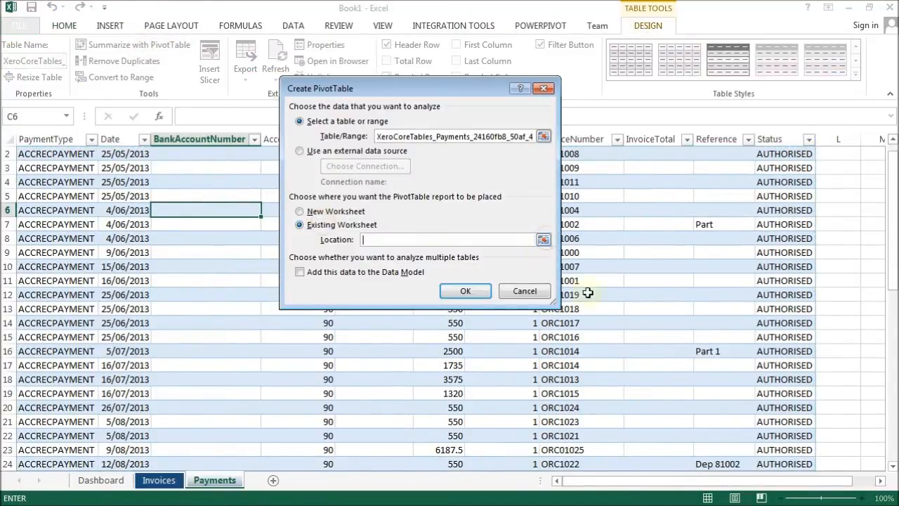
drag(781, 481, 806, 490)
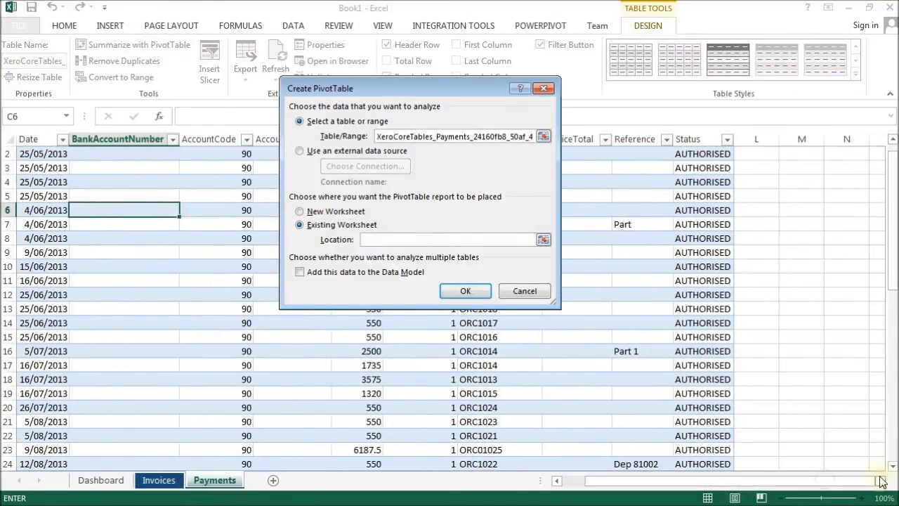
scroll(881, 481, right, 3)
click(699, 154)
click(465, 291)
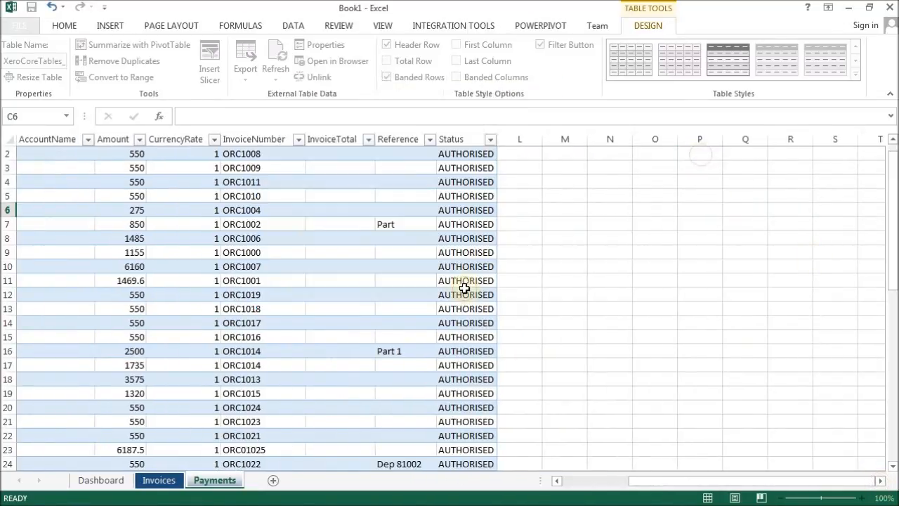
Add InvoiceNumber as the rows field and Date as the columns field of the payments PivotTable.
drag(884, 223, 882, 247)
click(732, 246)
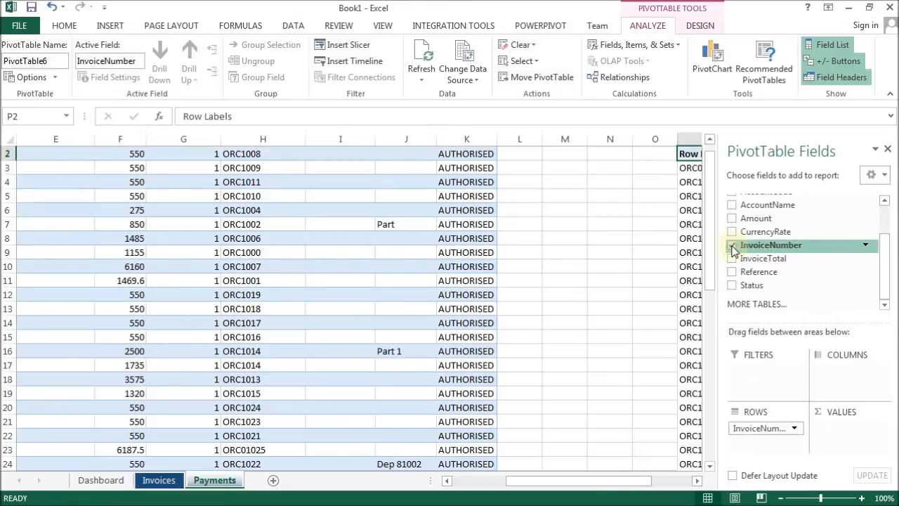
drag(889, 251, 885, 307)
click(734, 204)
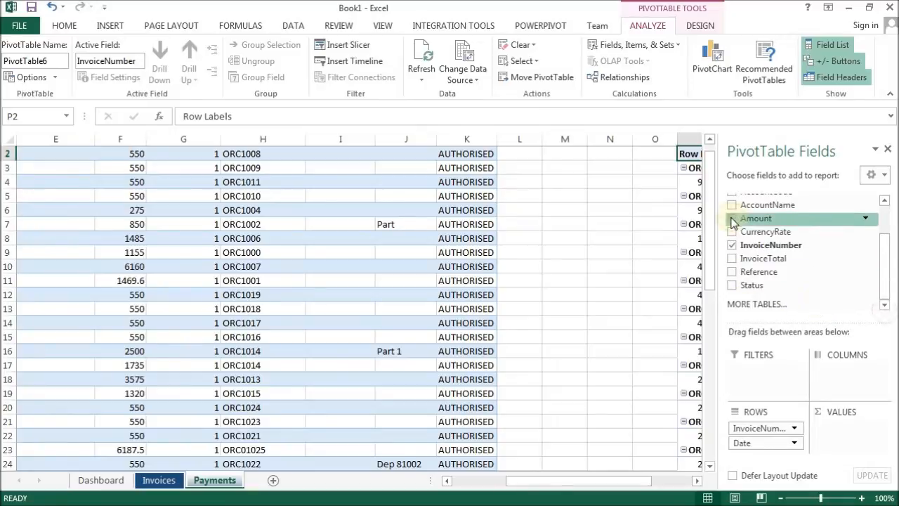
drag(763, 442, 840, 379)
click(697, 480)
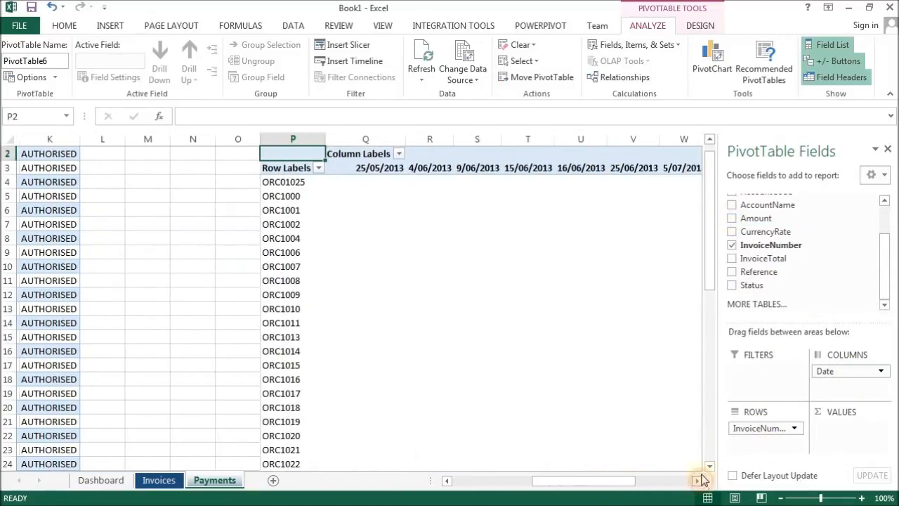
Group the Date column labels by months and add Amount as the values field.
right_click(377, 169)
click(426, 306)
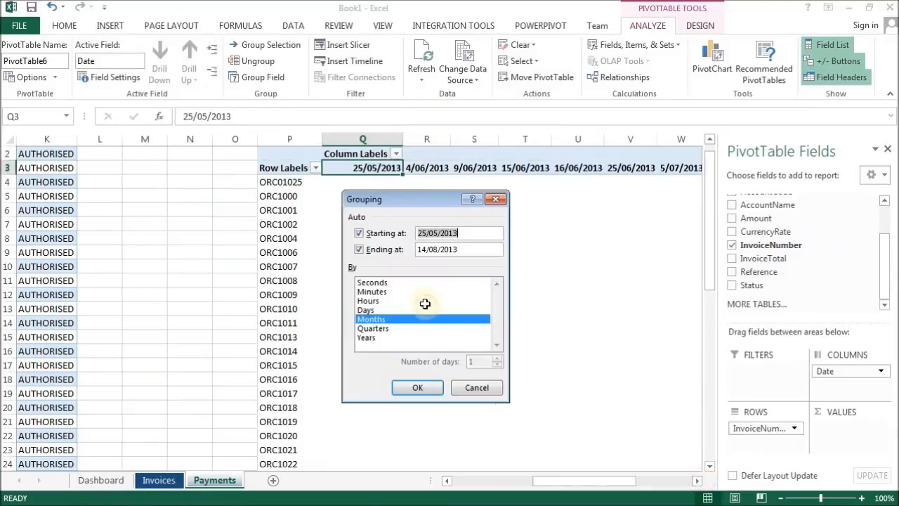
click(414, 386)
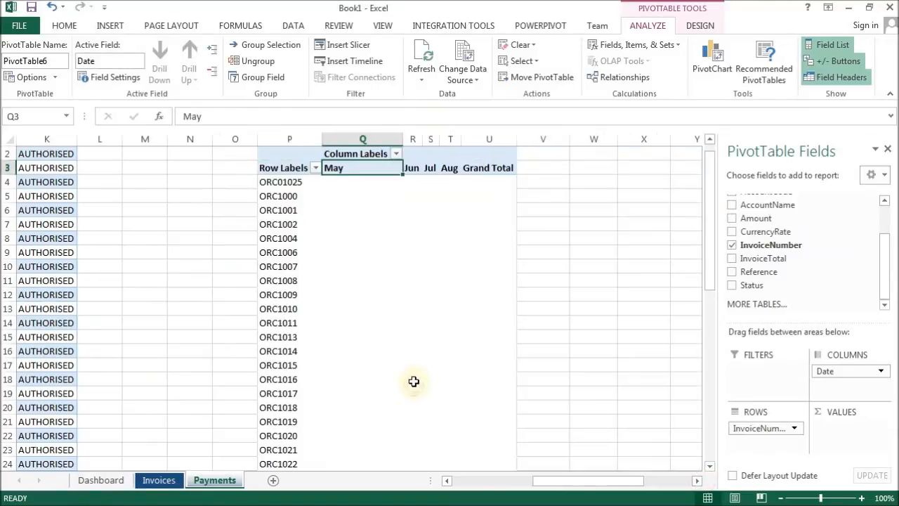
scroll(843, 256, up, 2)
click(732, 265)
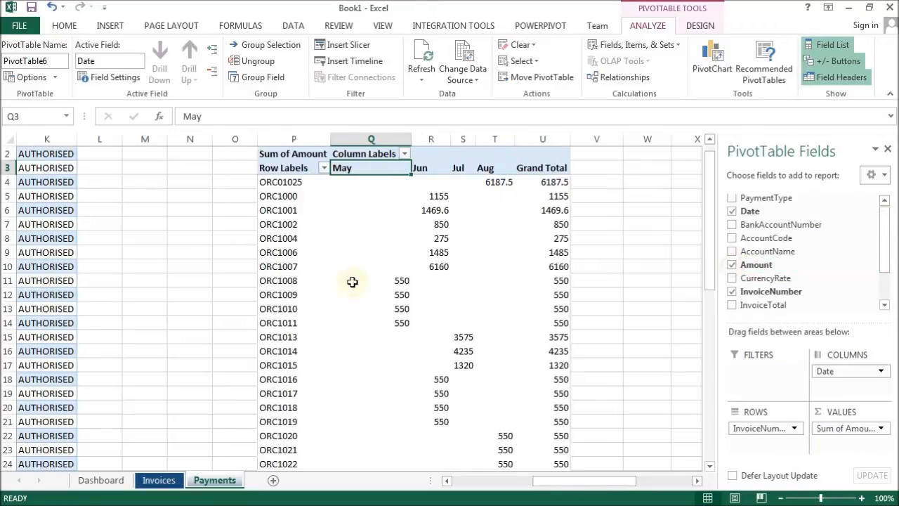
Format the Sum of Amount values as Currency with 2 decimals and red negative numbers.
right_click(460, 237)
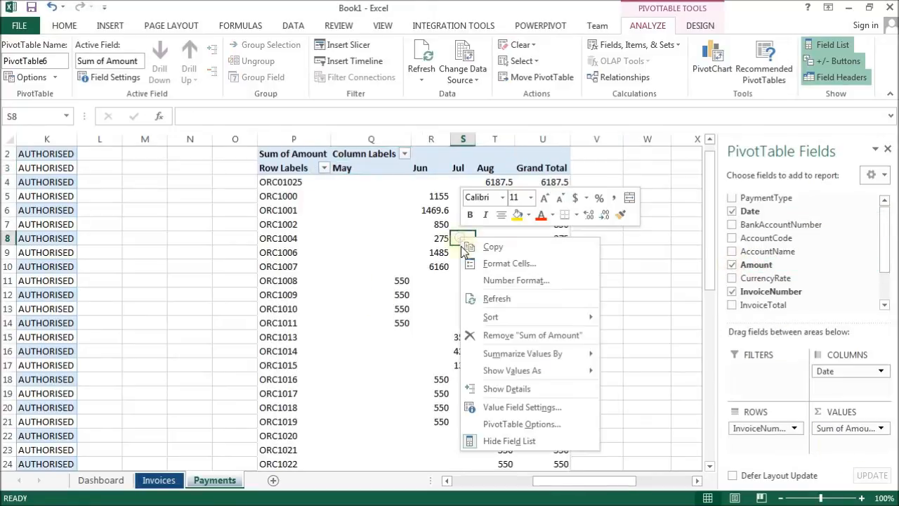
click(513, 408)
click(415, 490)
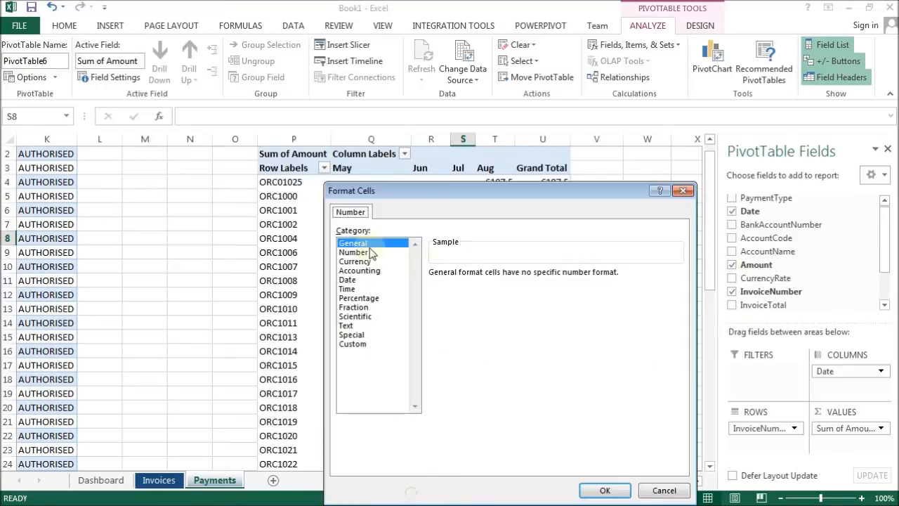
click(355, 261)
click(474, 347)
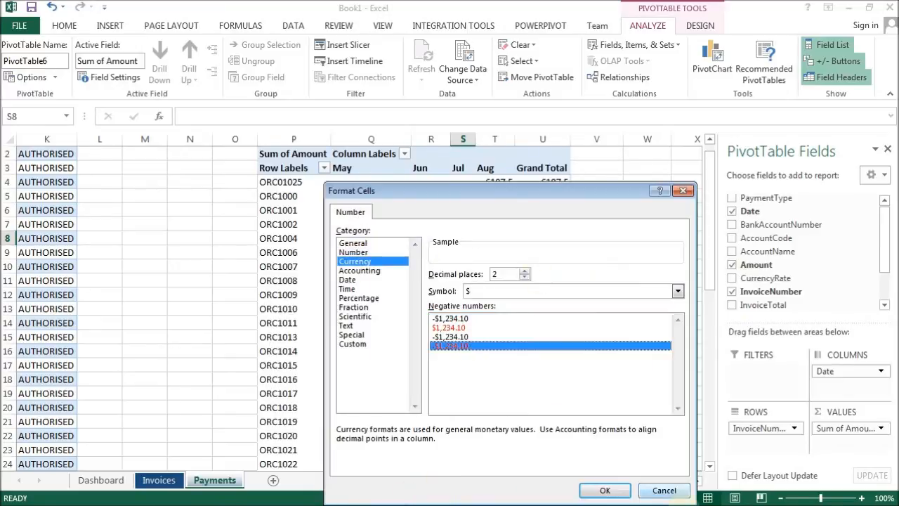
click(605, 490)
click(545, 486)
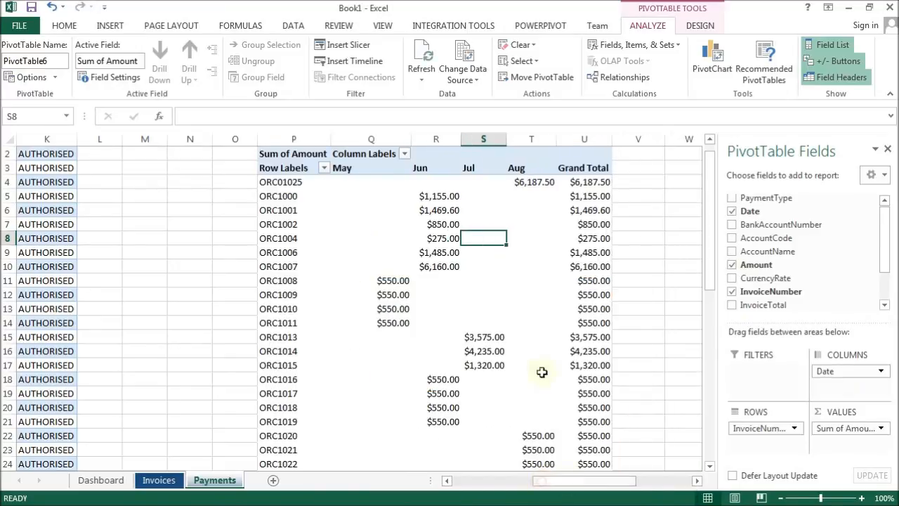
Insert a clustered column PivotChart from the payments PivotTable.
click(531, 270)
click(718, 53)
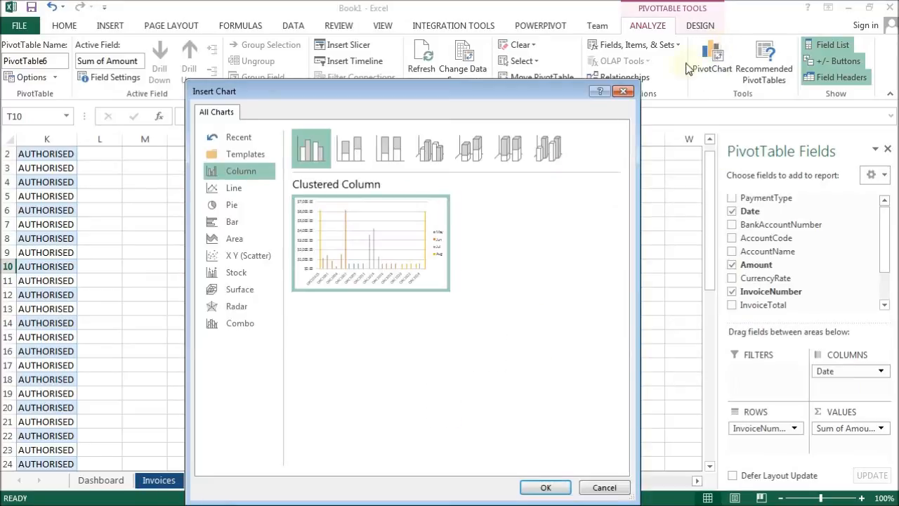
mouse_move(333, 210)
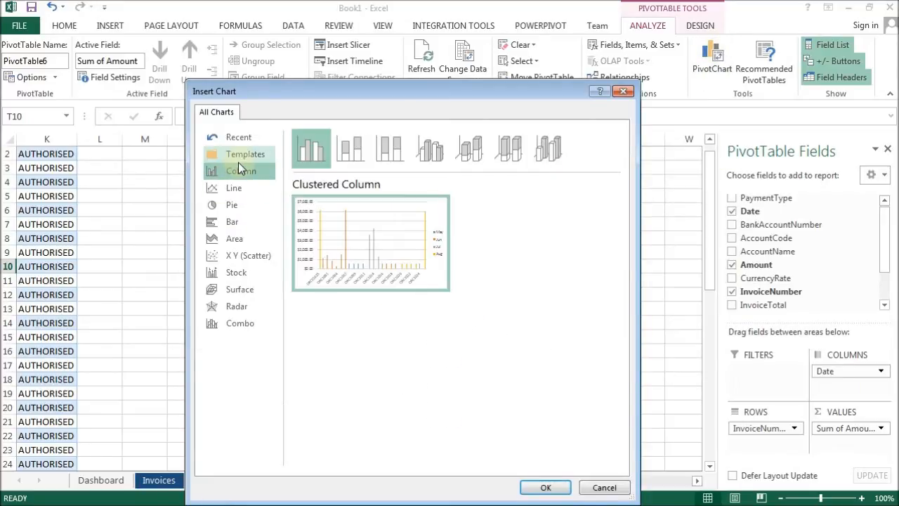
click(547, 487)
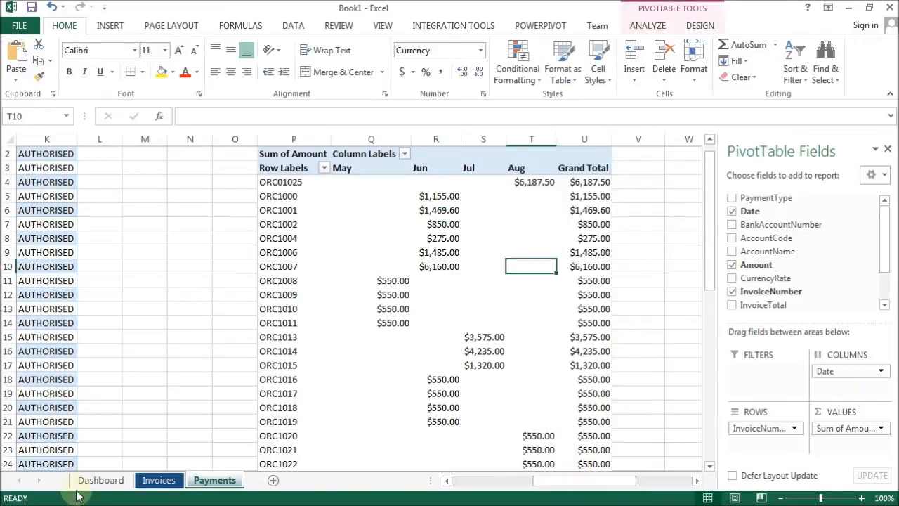
Move the payments PivotChart to the Dashboard sheet at cell A32, below the pie chart.
click(91, 480)
click(35, 382)
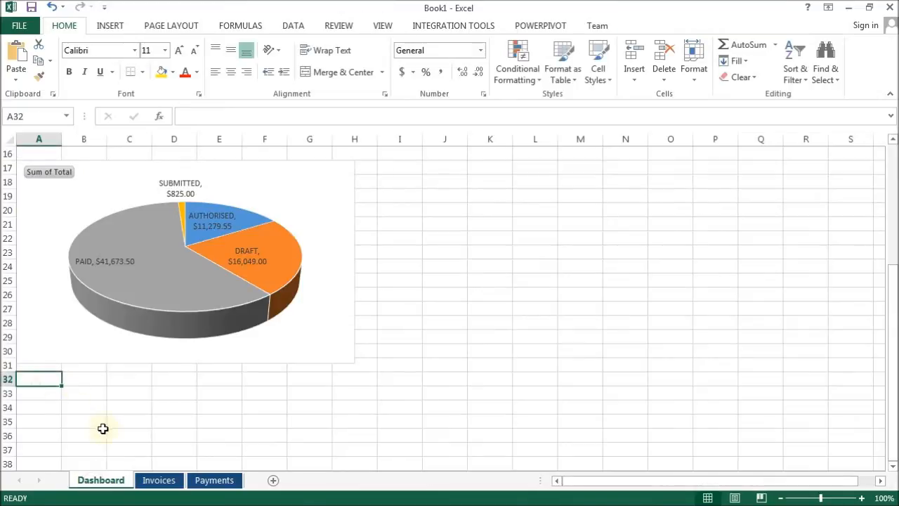
key(ctrl+v)
drag(706, 321, 674, 146)
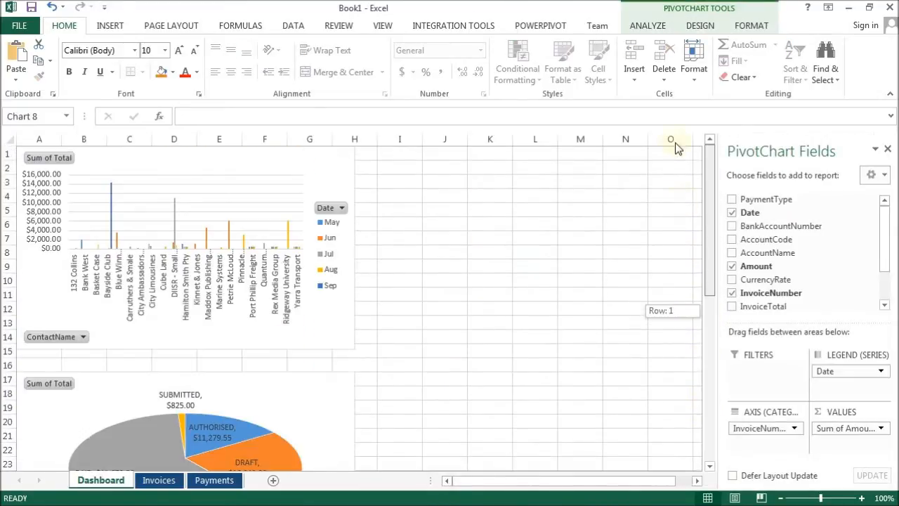
Insert a Date slicer for the invoice totals column chart and position it beside the chart.
click(328, 159)
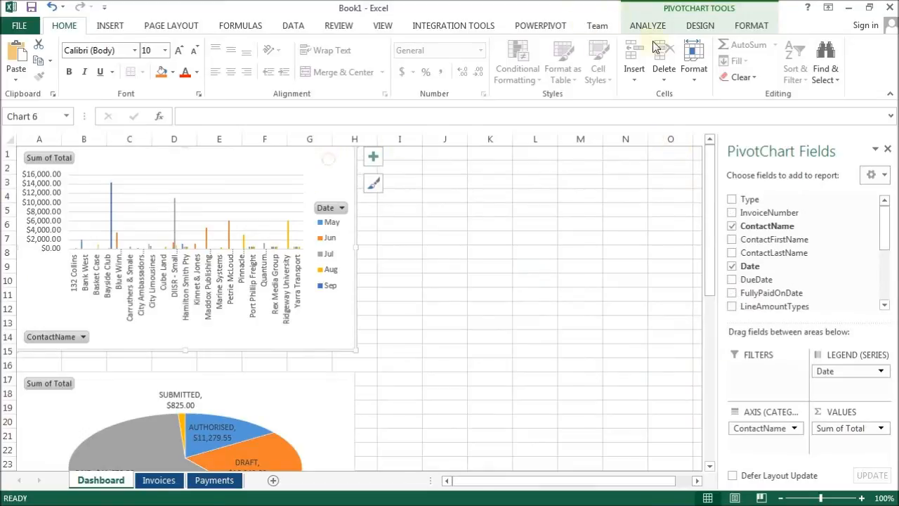
click(650, 26)
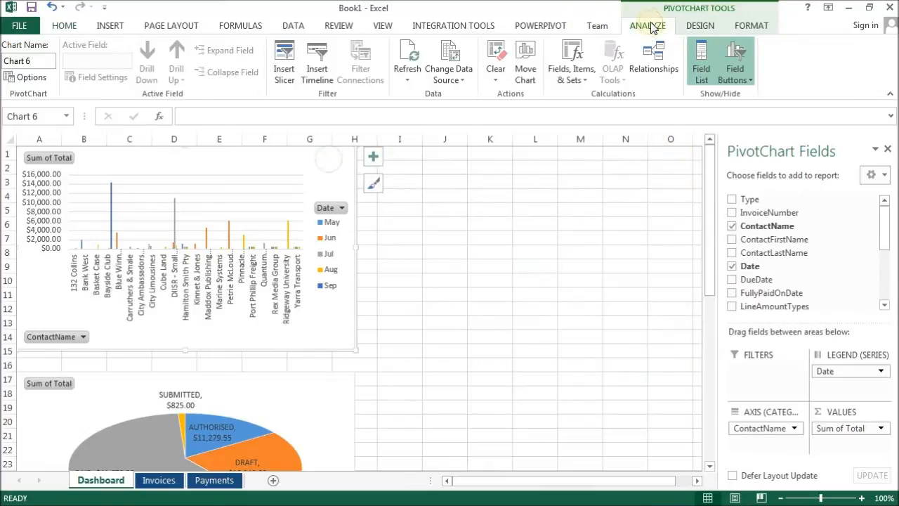
click(283, 65)
click(353, 161)
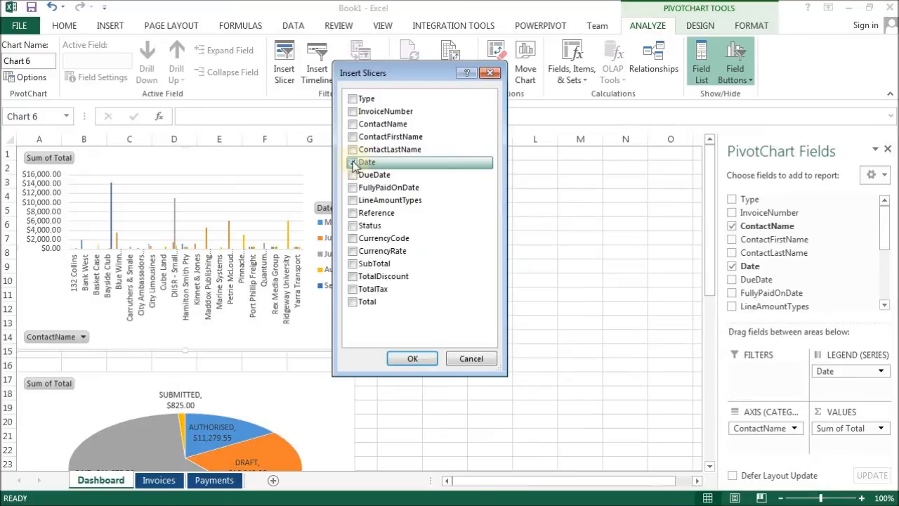
click(412, 358)
drag(433, 222, 436, 161)
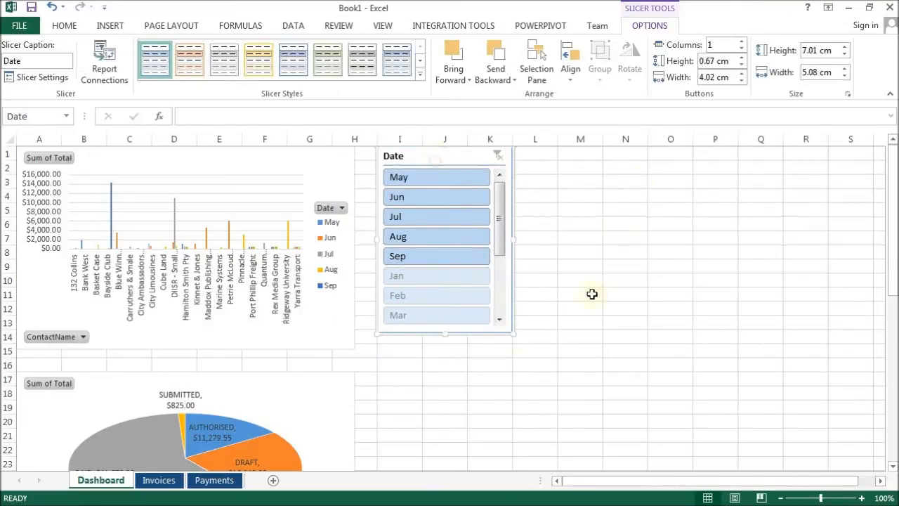
Filter the column chart by May, Jun, Jul and Aug in turn with the slicer, then clear the filter.
click(431, 176)
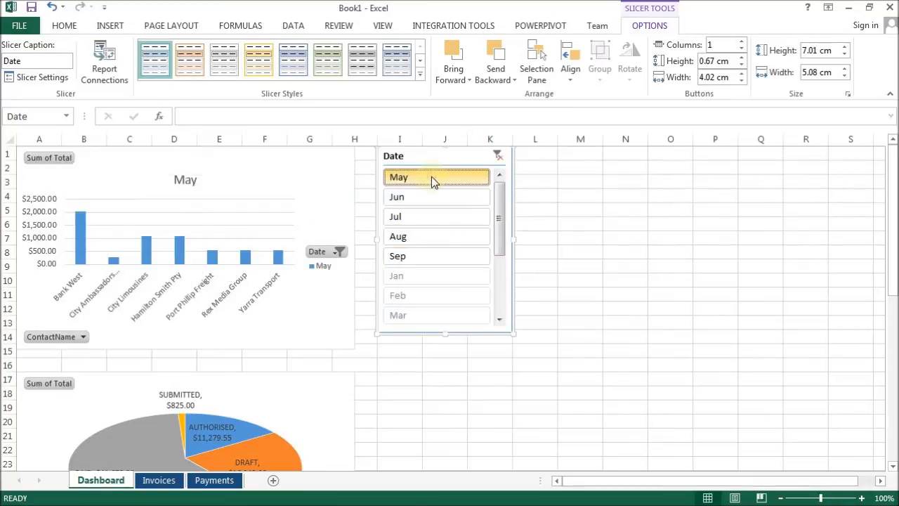
click(430, 197)
click(427, 220)
click(424, 238)
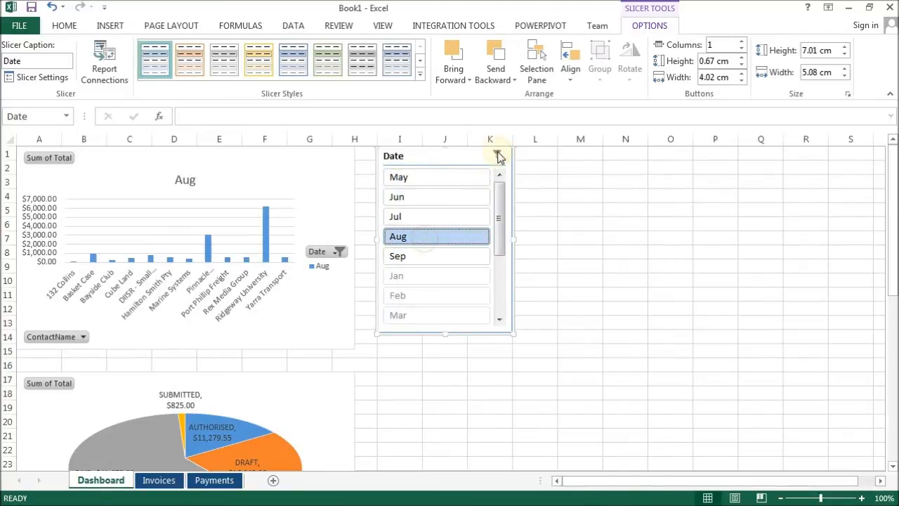
click(498, 154)
click(609, 278)
Insert a Date slicer for the payments chart and position it beside that chart.
scroll(610, 279, down, 10)
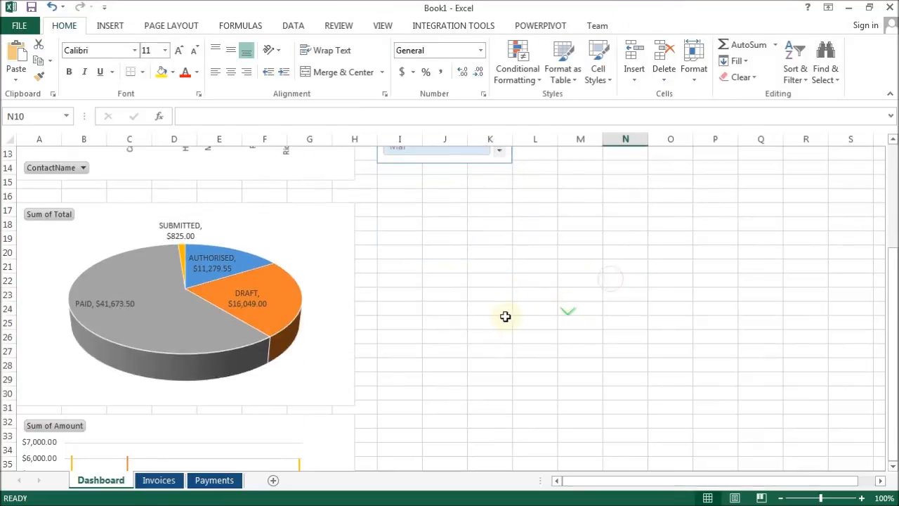
click(308, 189)
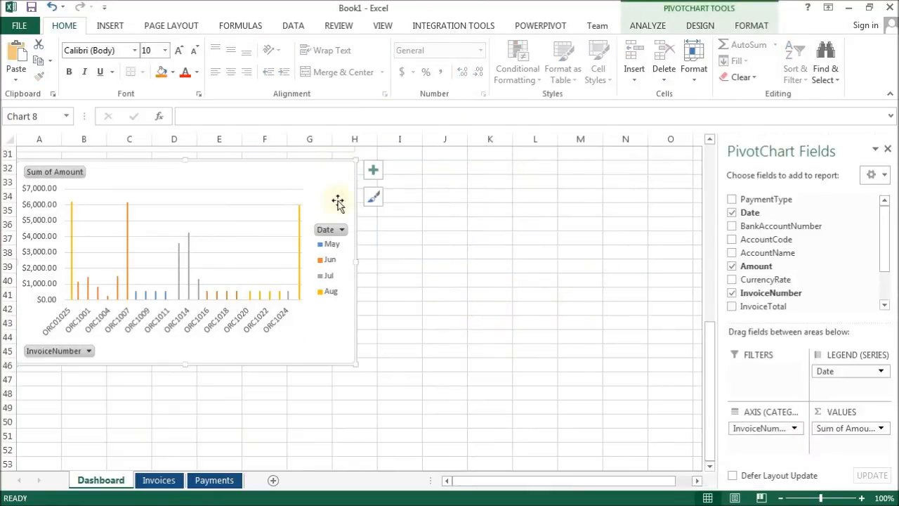
click(665, 28)
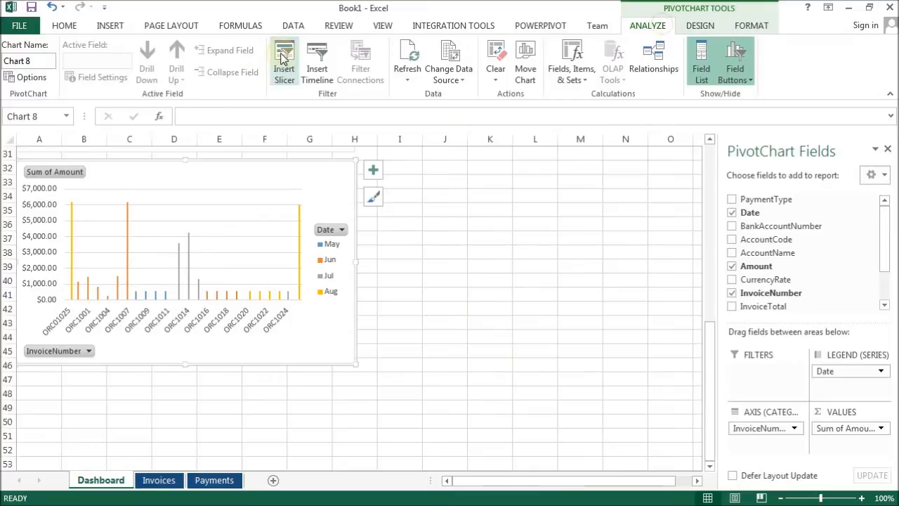
click(284, 60)
click(356, 114)
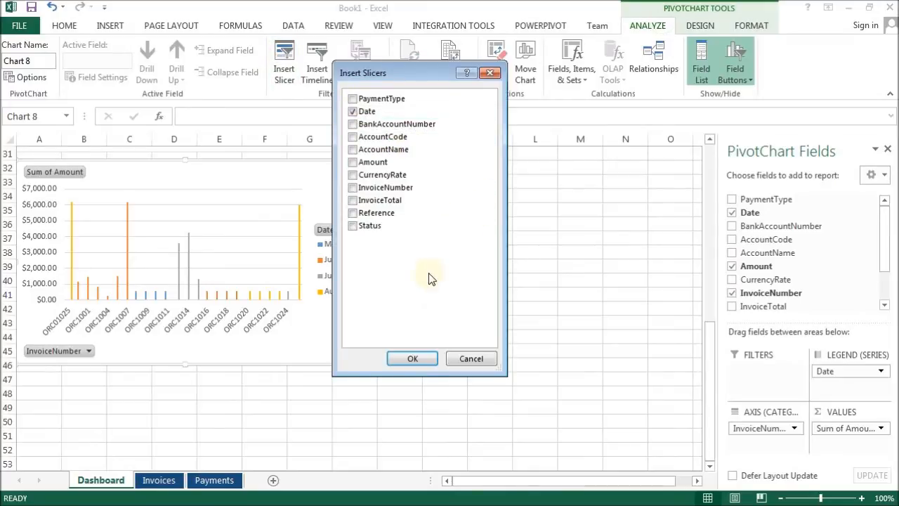
click(394, 363)
drag(395, 233, 479, 173)
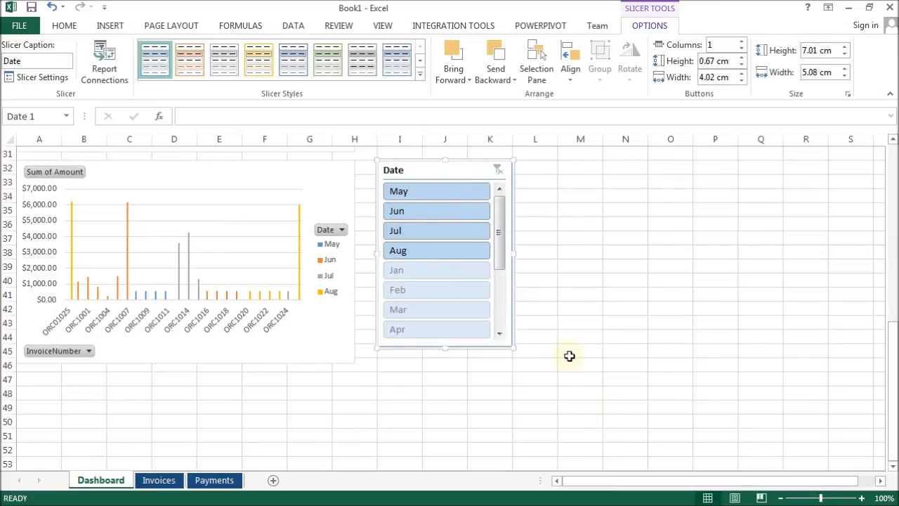
Filter the payments chart by May, Jun and Jul in turn with its Date slicer.
click(581, 251)
scroll(580, 281, up, 10)
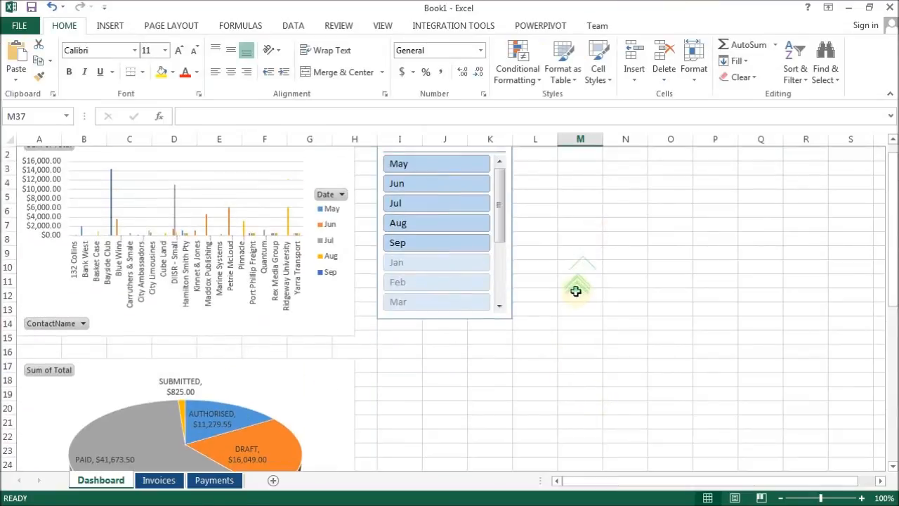
scroll(575, 290, down, 8)
click(428, 278)
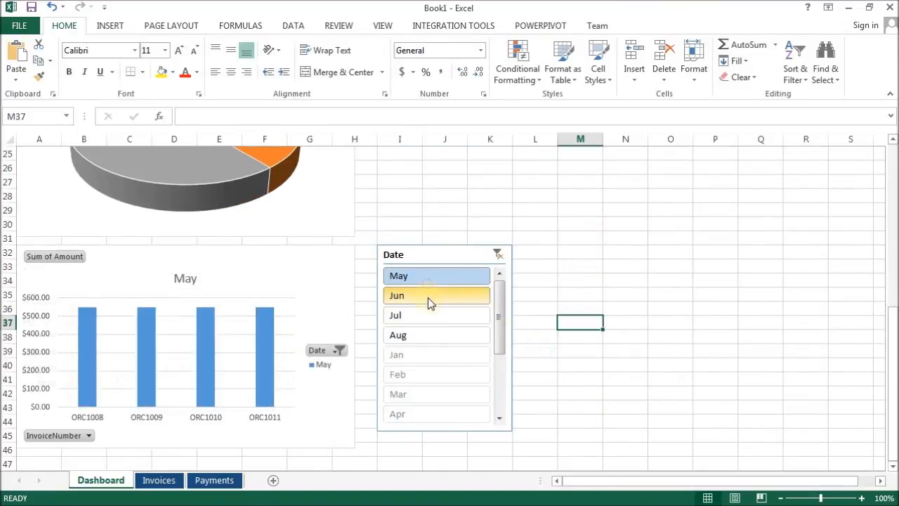
click(428, 297)
click(425, 316)
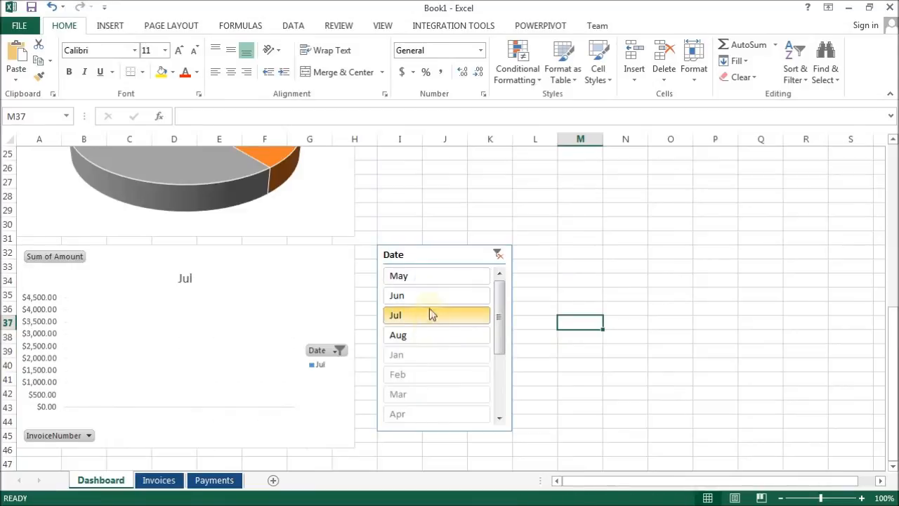
click(591, 231)
scroll(578, 316, up, 8)
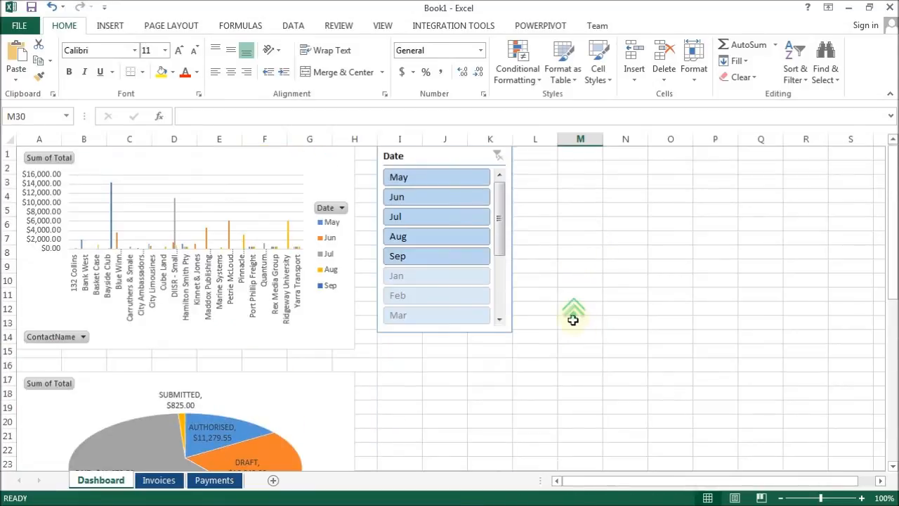
click(158, 479)
click(101, 480)
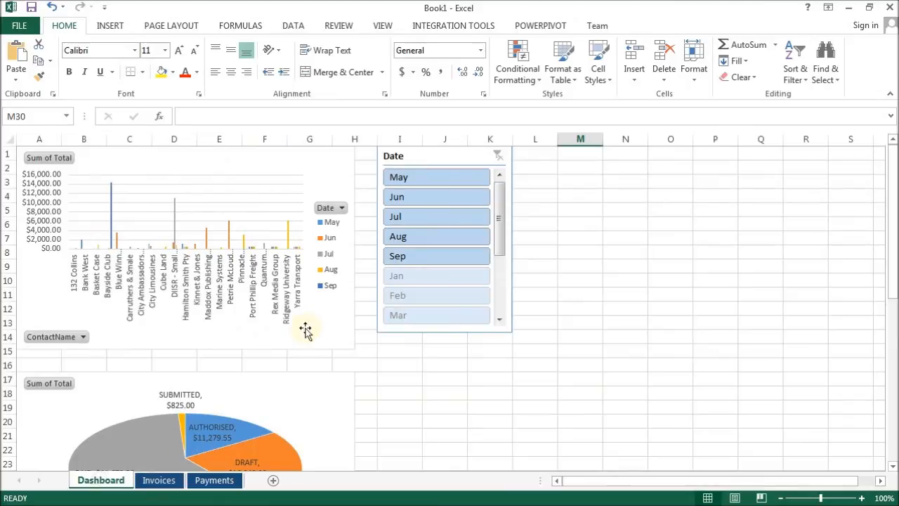
scroll(335, 380, down, 4)
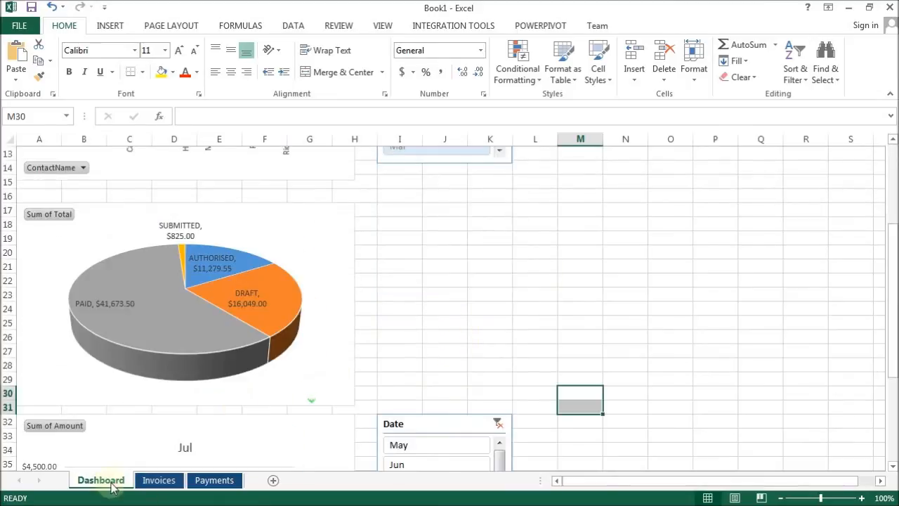
click(156, 480)
click(99, 481)
scroll(363, 254, up, 4)
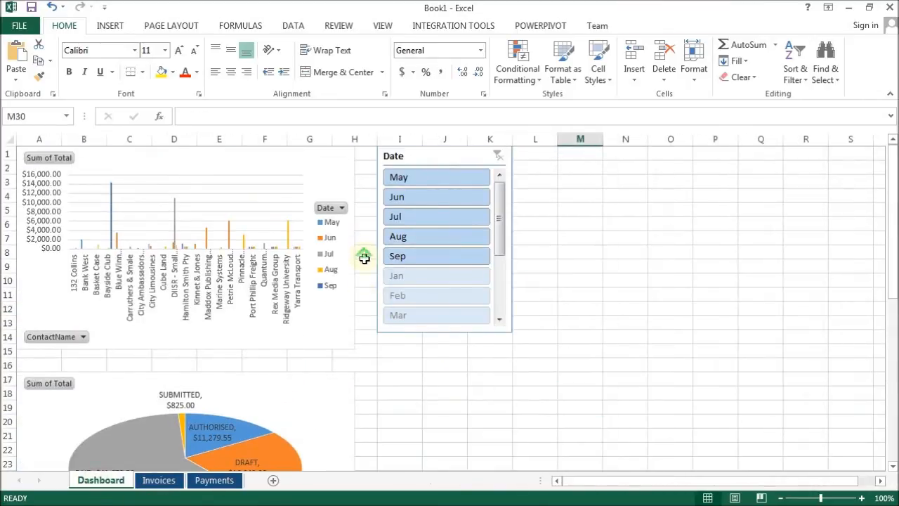
Switch the Xero organisation to test without payroll features and authorise the application.
click(458, 27)
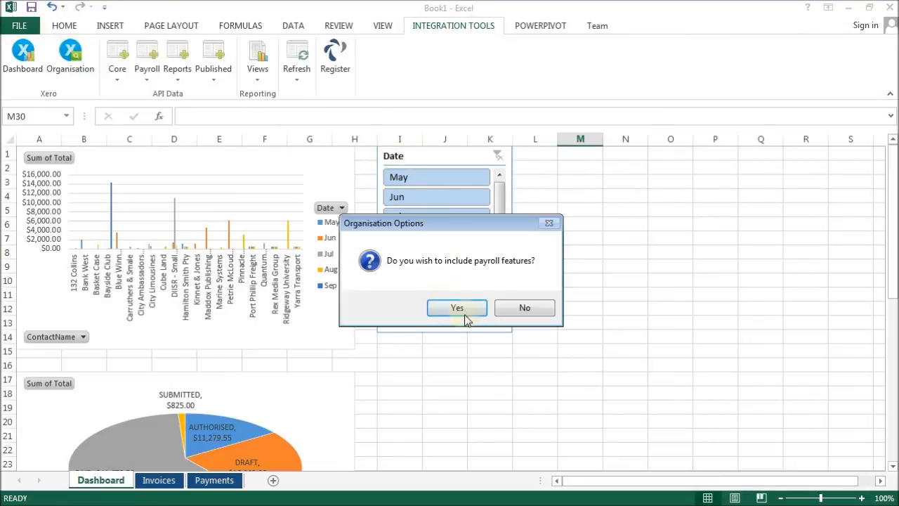
click(529, 308)
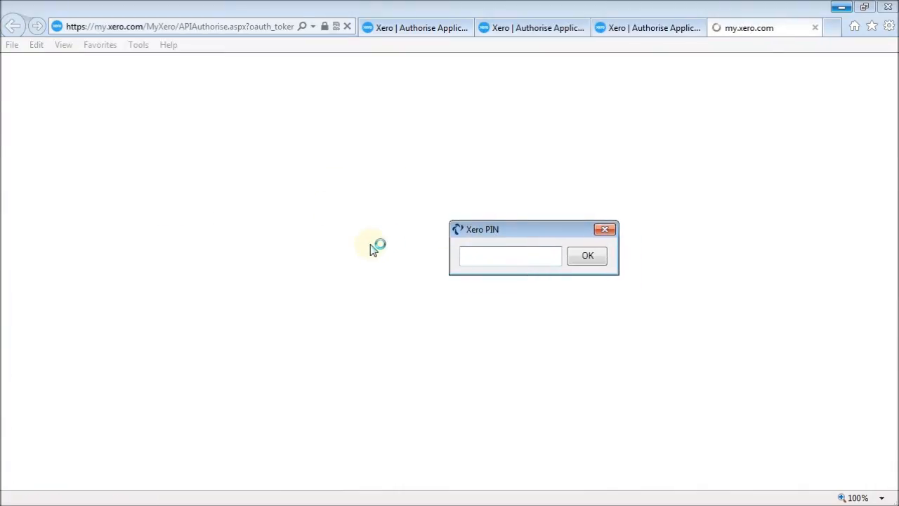
click(220, 235)
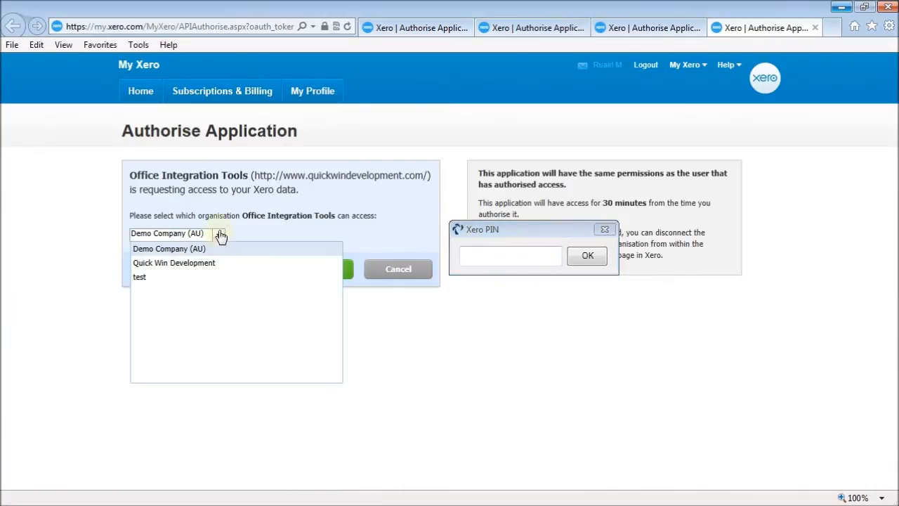
click(141, 279)
click(308, 274)
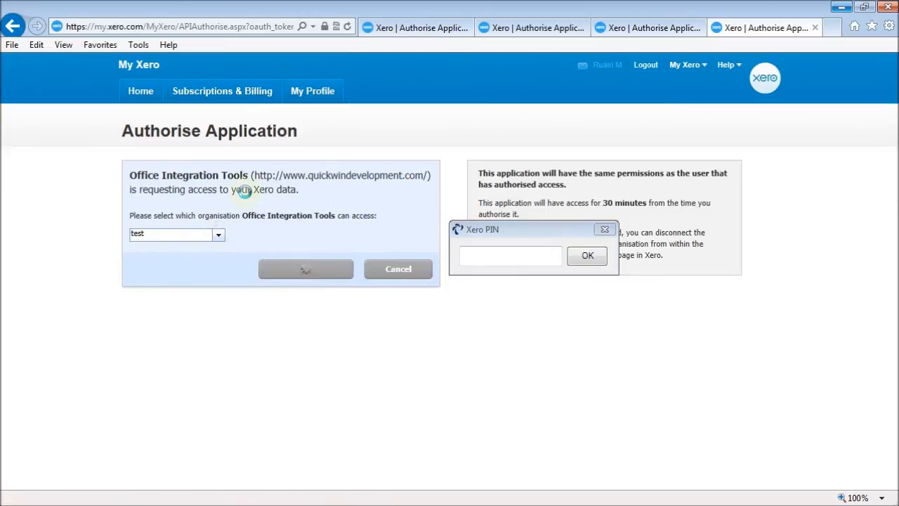
Copy the authorisation verification code and paste it into the Xero PIN field.
double_click(175, 218)
key(ctrl+c)
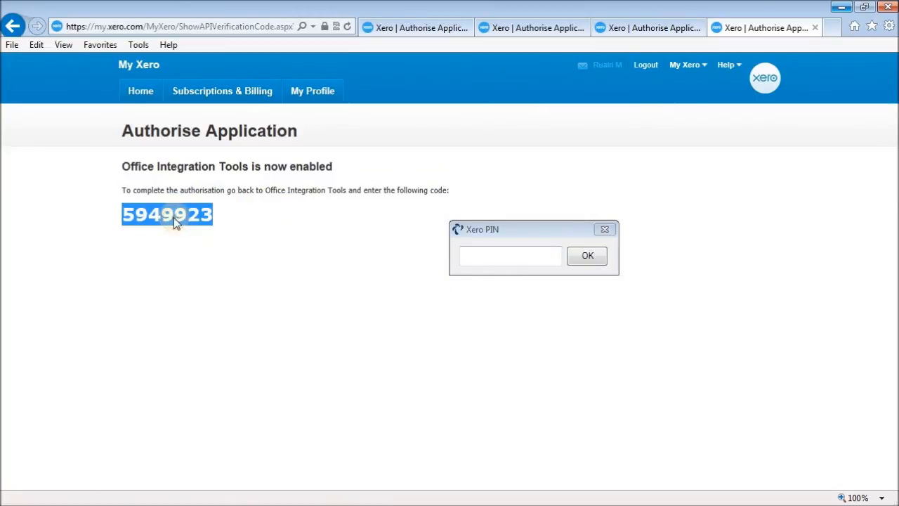
click(501, 254)
key(ctrl+v)
click(587, 256)
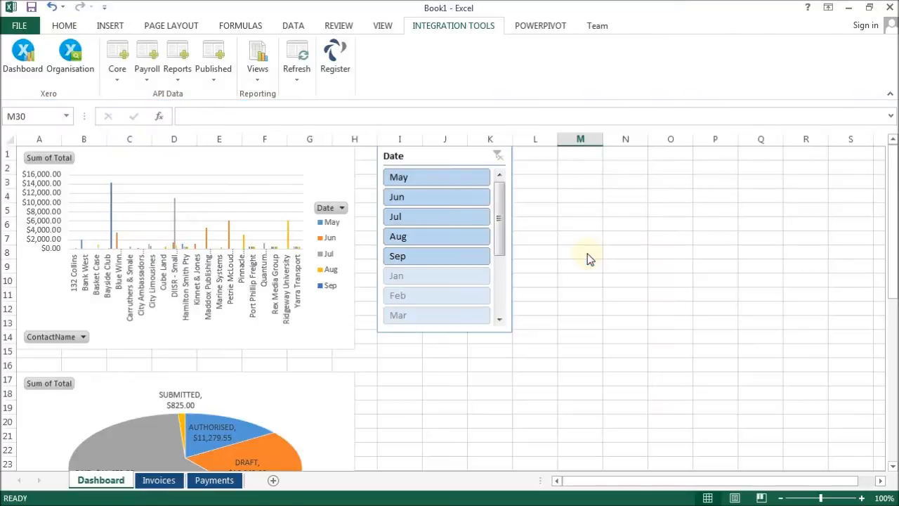
Refresh all tables with data from the newly connected organisation.
click(297, 68)
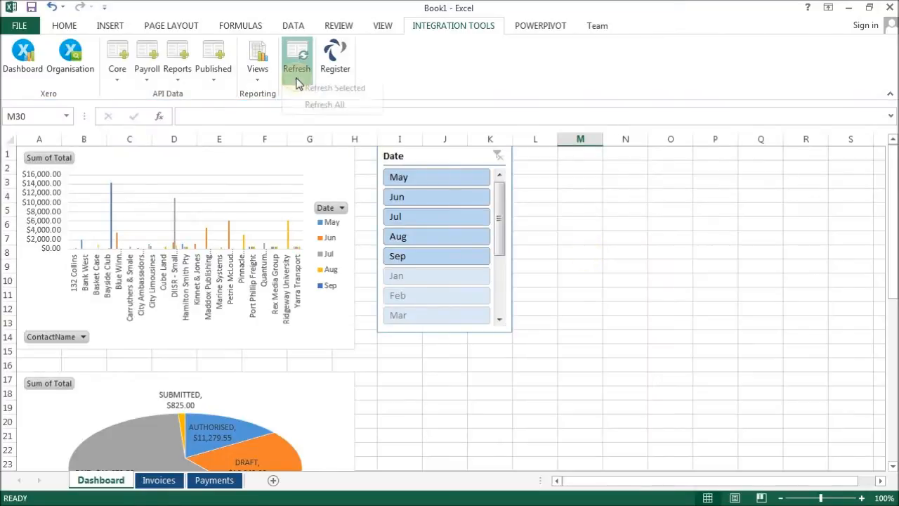
click(325, 113)
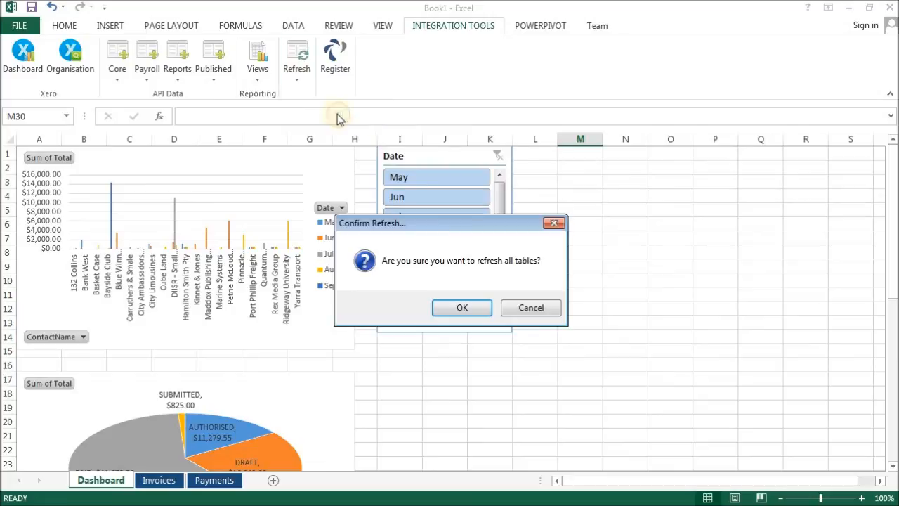
click(458, 308)
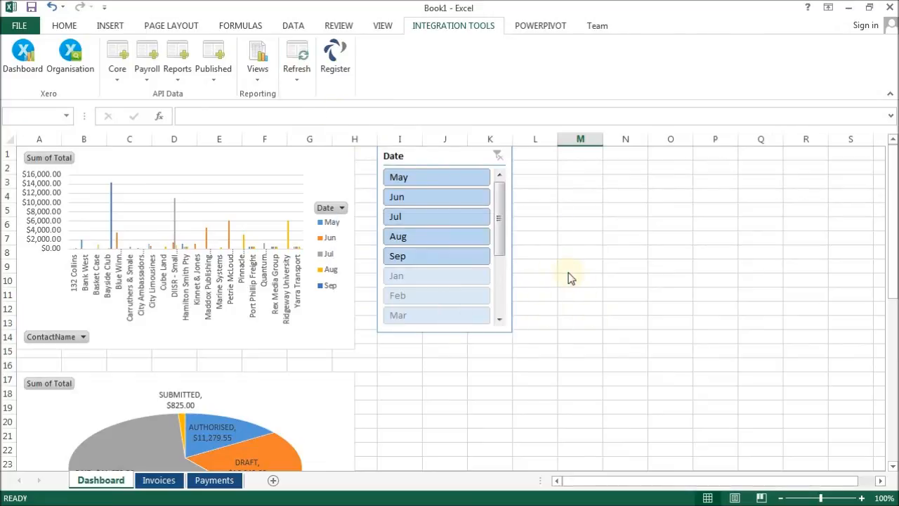
Filter the invoice totals chart by Jul, Aug and Sep in turn with its Date slicer.
click(435, 184)
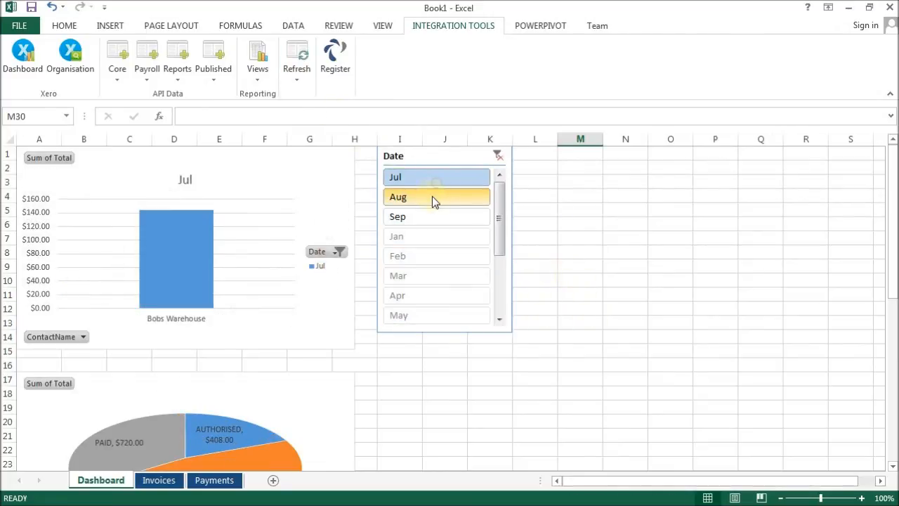
click(431, 197)
click(426, 216)
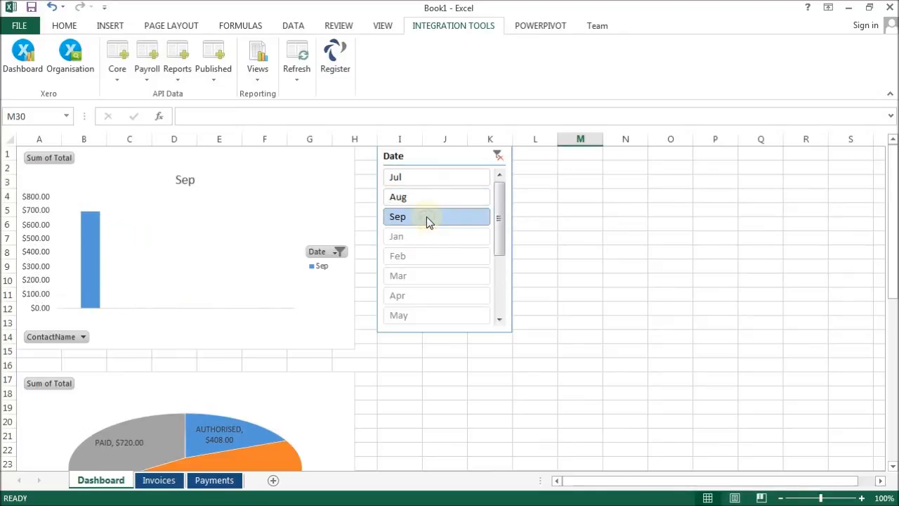
Review the refreshed dashboard charts and the data on the Invoices and Payments sheets.
scroll(518, 337, down, 3)
scroll(518, 337, down, 7)
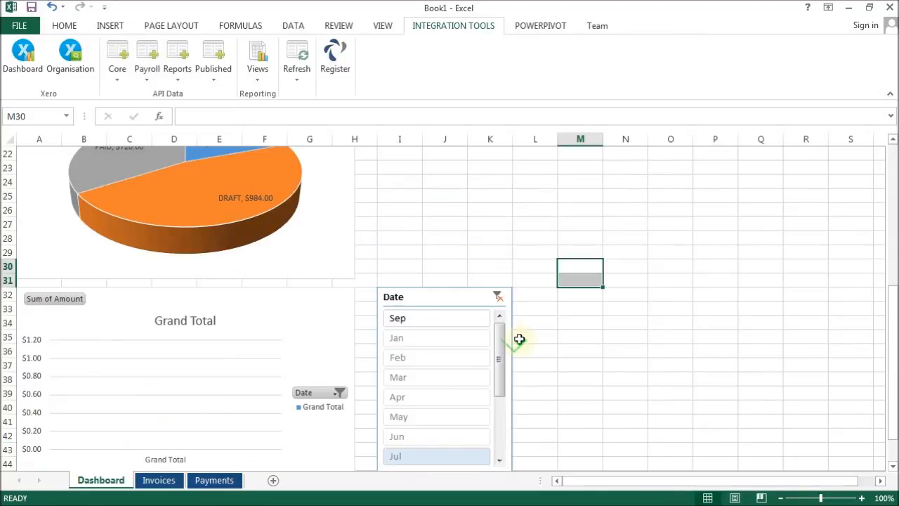
scroll(518, 337, up, 5)
click(156, 480)
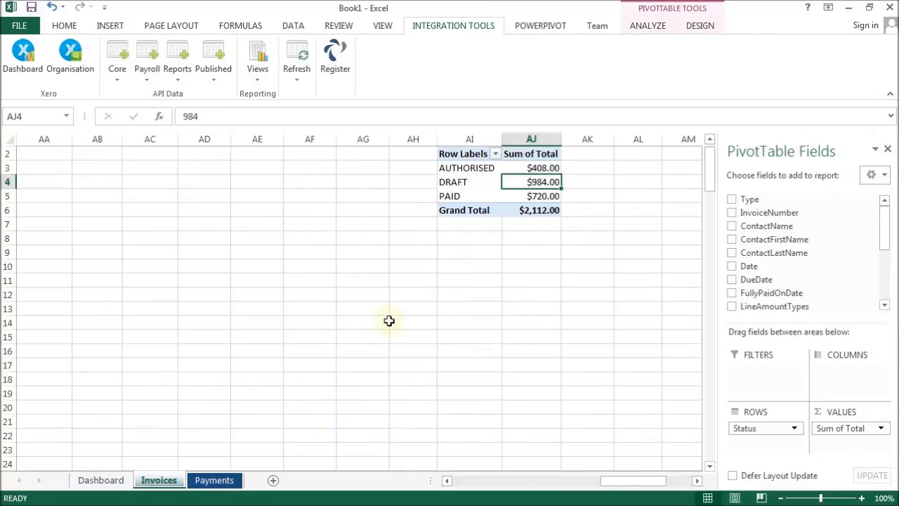
drag(608, 481, 412, 492)
click(212, 480)
drag(724, 481, 487, 487)
scroll(471, 362, up, 1)
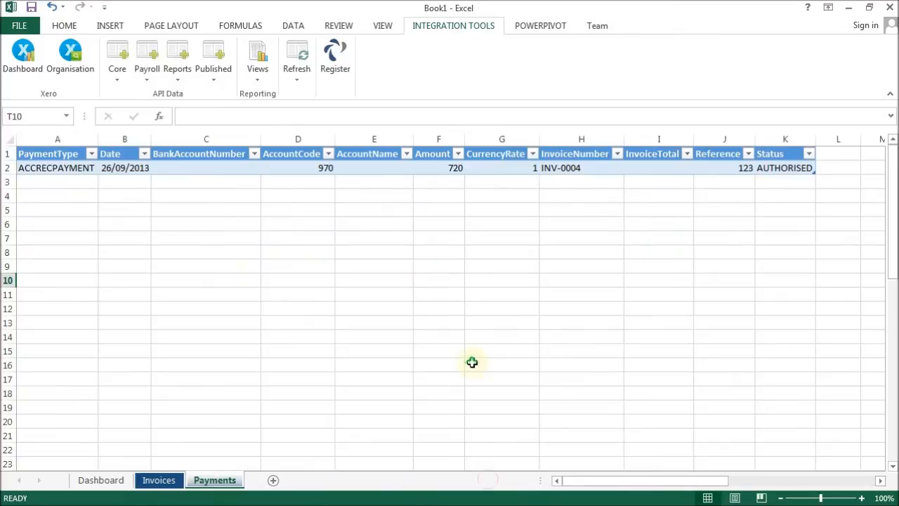